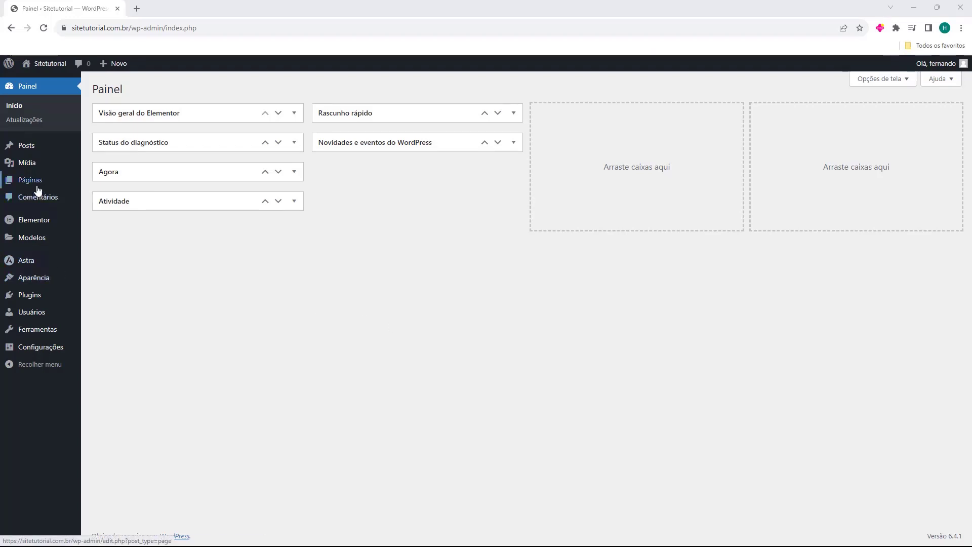
Create a new page titled "Pagina Tutorial" and open it for editing with Elementor
mouse_move(36, 187)
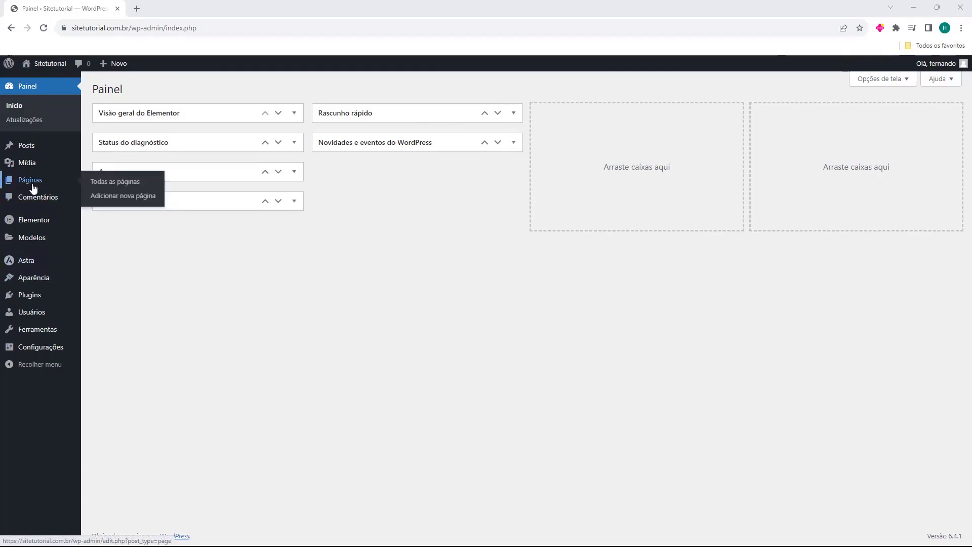
click(33, 187)
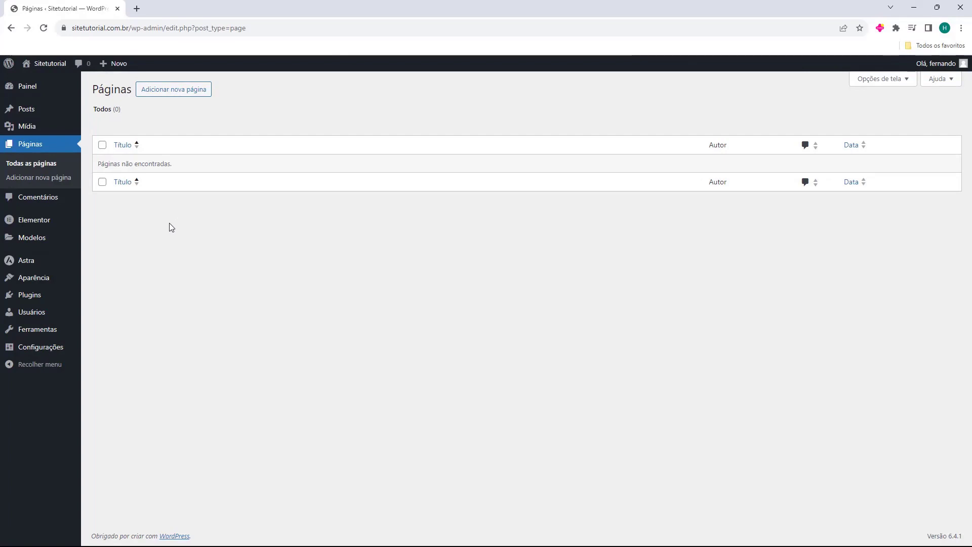
click(171, 98)
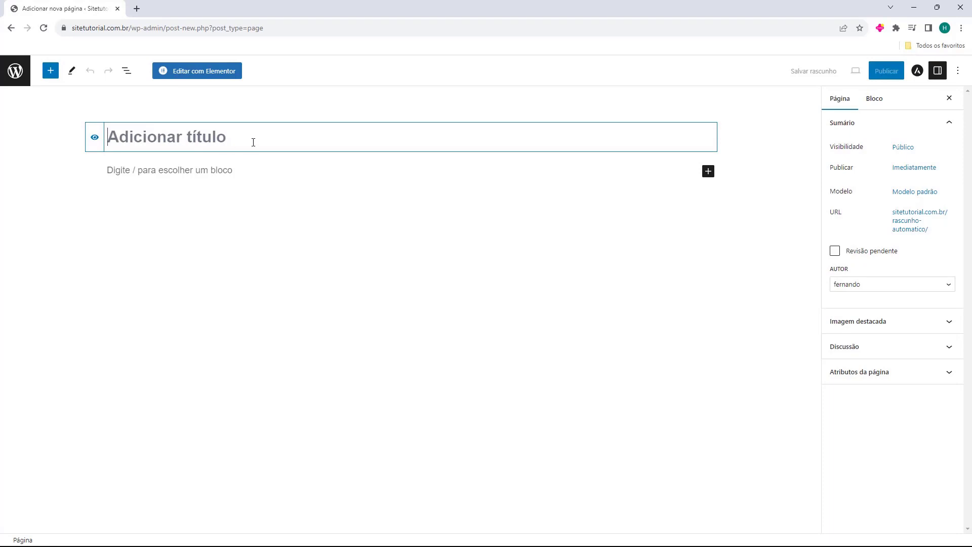
text(Pagina Tutorial)
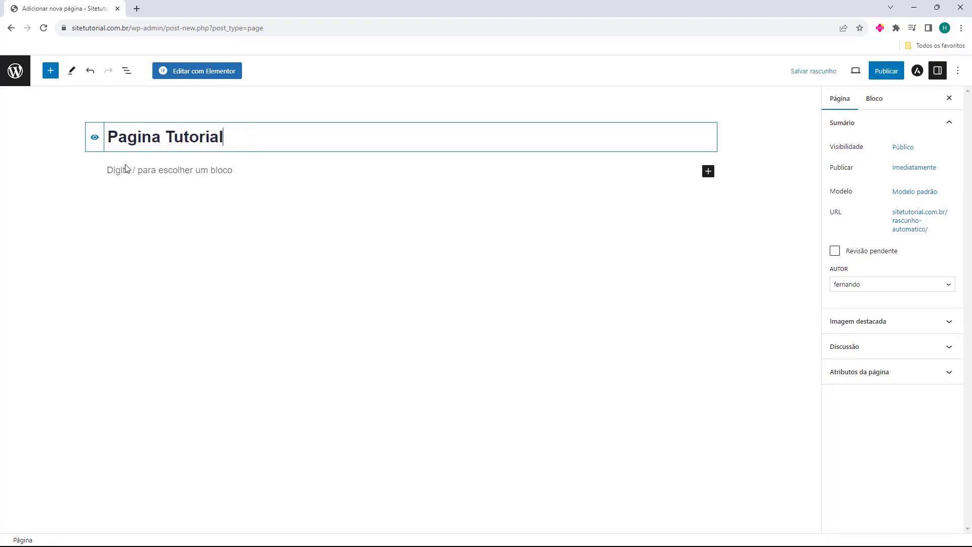
click(36, 156)
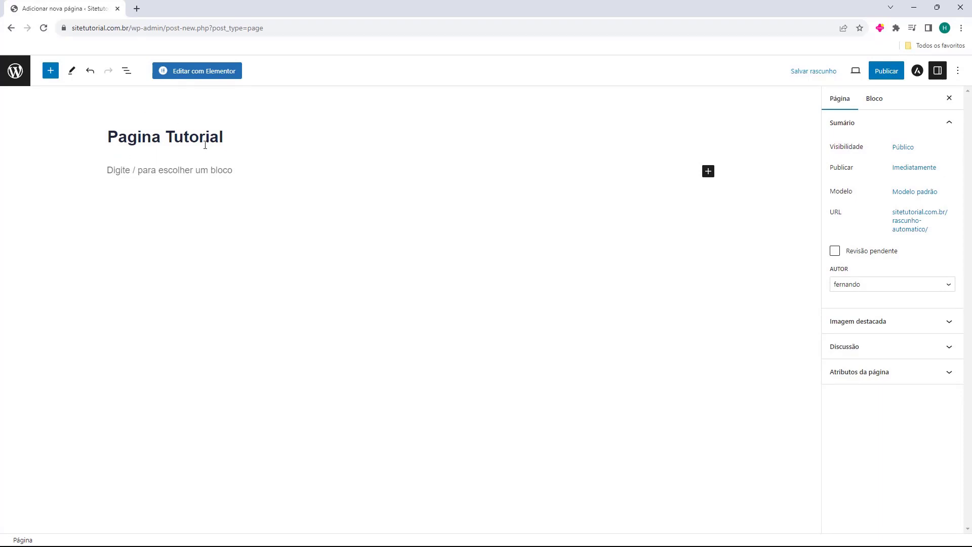
click(206, 78)
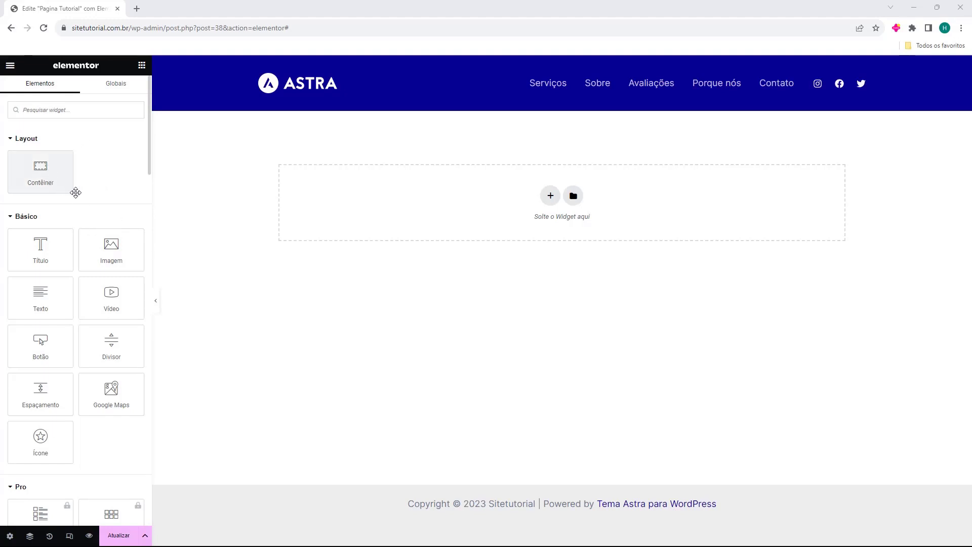
Add a single container with a vertical, downward structure to the empty page
scroll(75, 190, down, 8)
scroll(80, 172, down, 12)
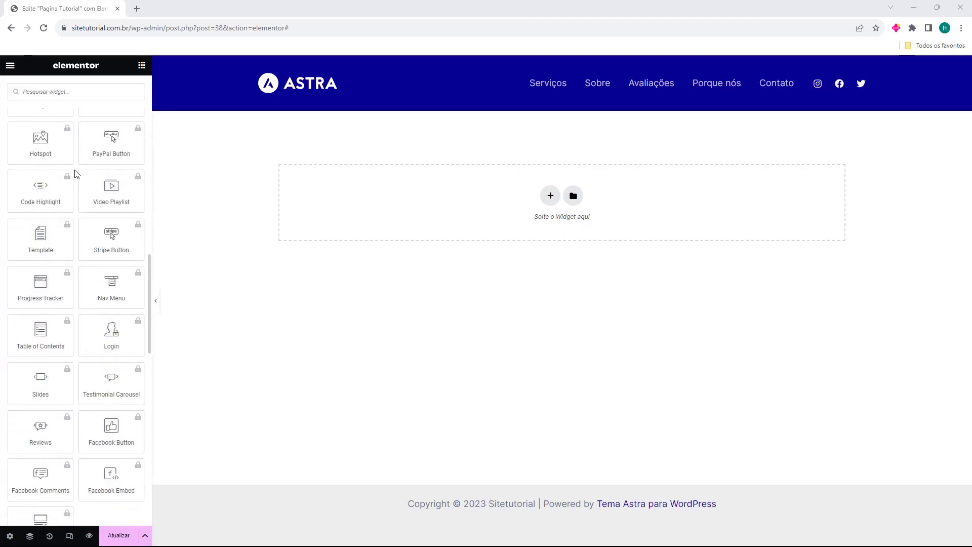
scroll(77, 173, up, 20)
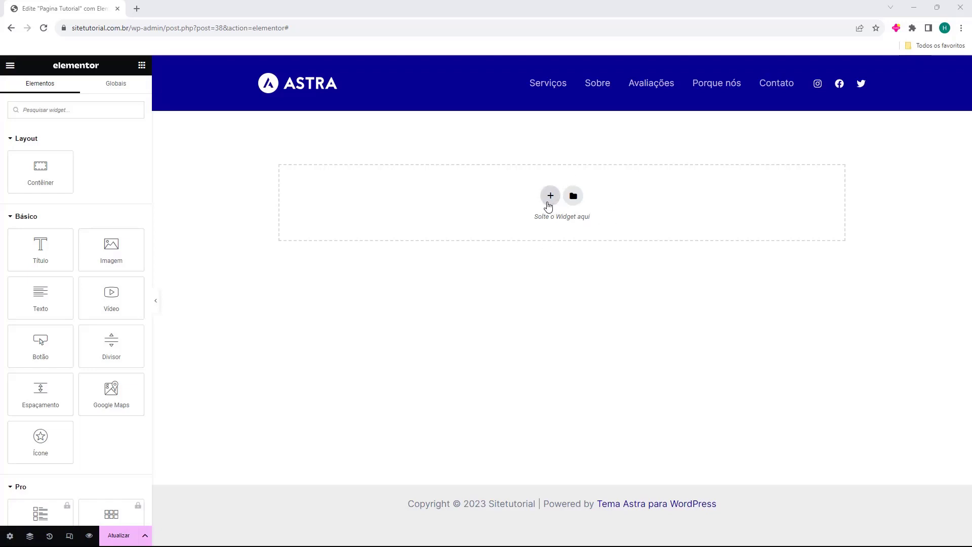
click(550, 197)
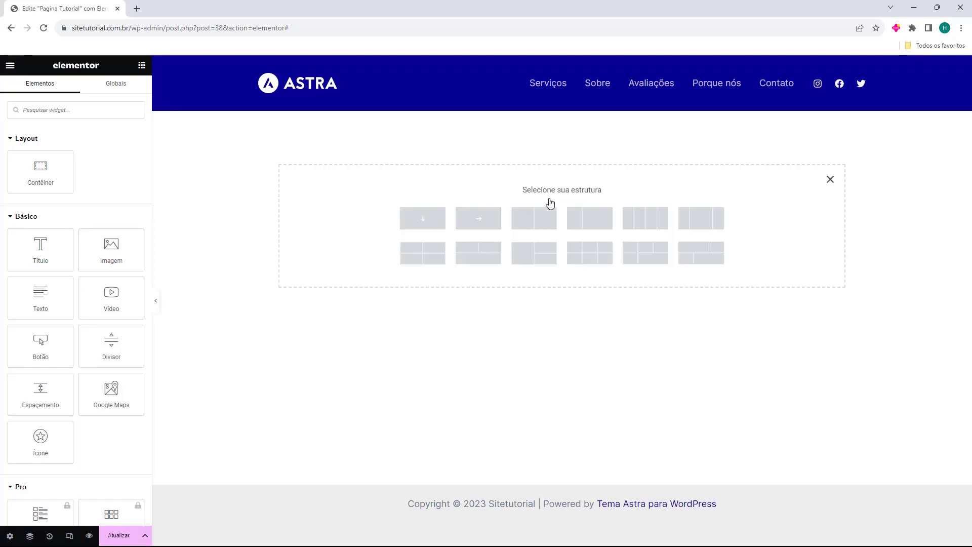
click(423, 219)
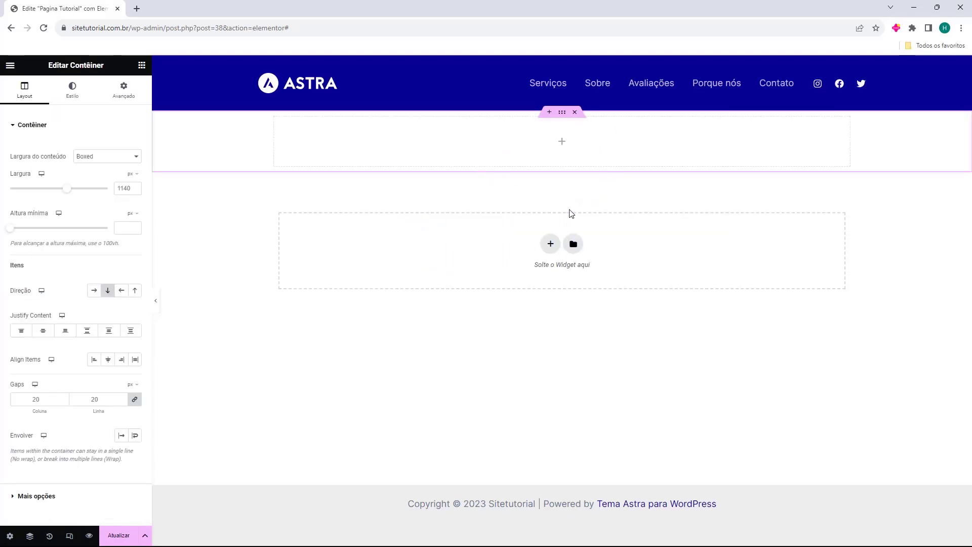
Insert a Botão widget into the empty container below the page header
click(142, 65)
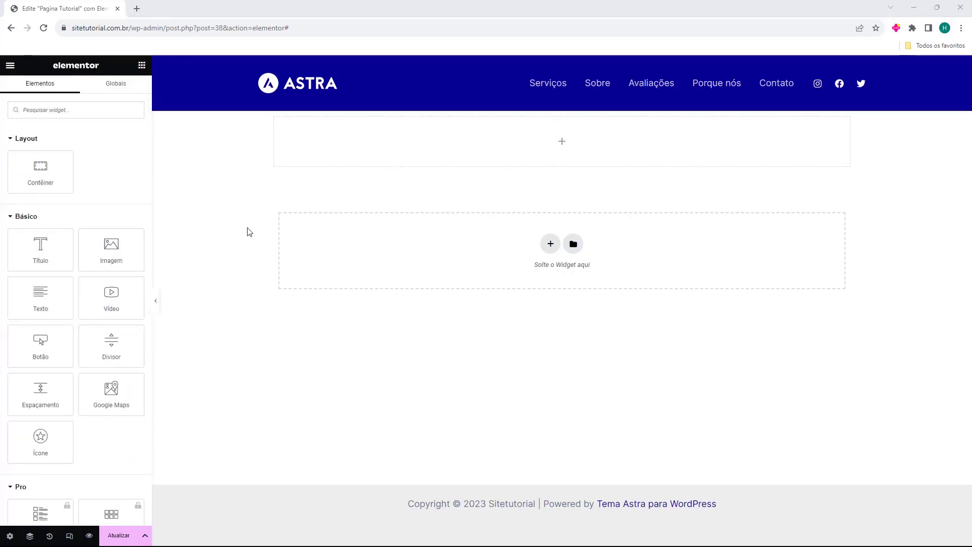
click(34, 348)
drag(34, 349, 478, 144)
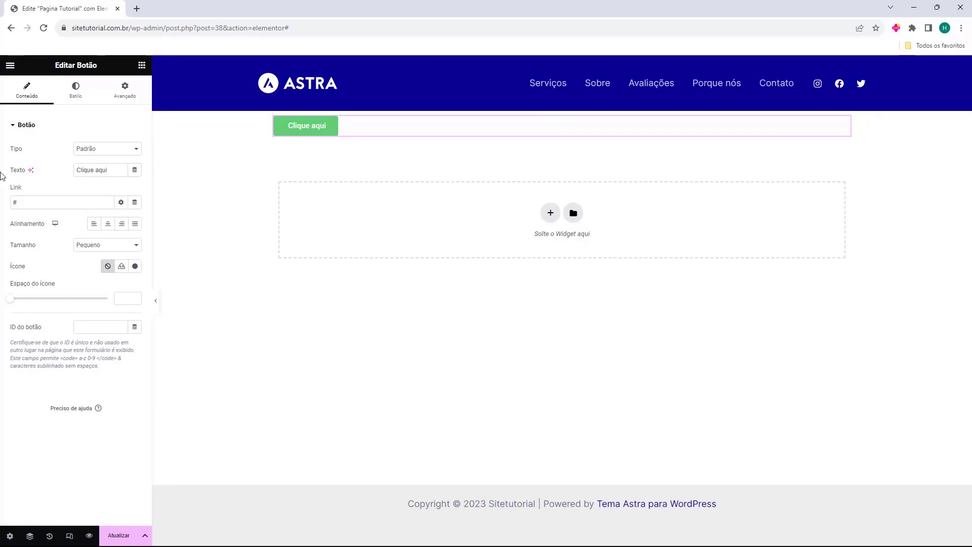
Try the Informações, Sucesso, Atenção and Alerta types on the button, and return it to Padrão
drag(15, 157, 98, 151)
click(98, 151)
click(85, 160)
click(85, 153)
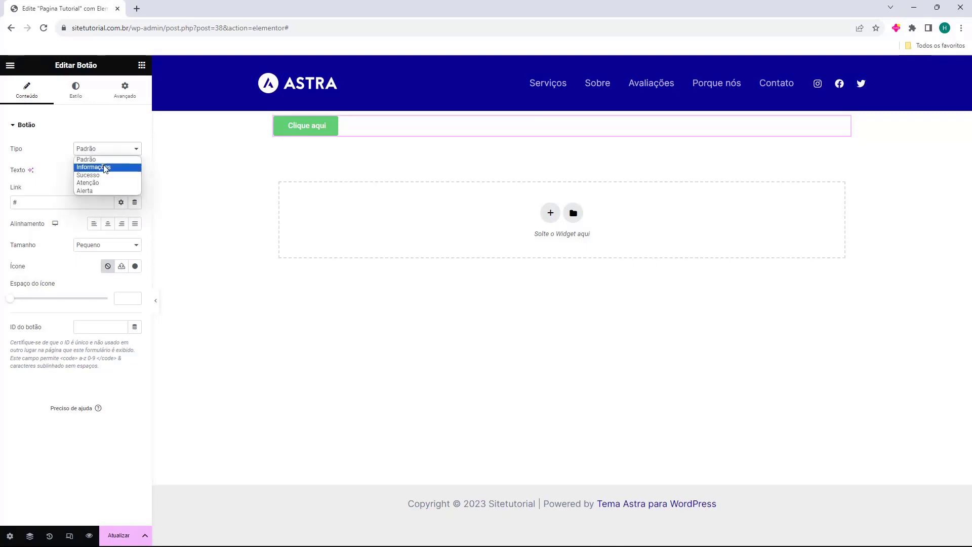
click(104, 166)
click(103, 152)
click(101, 173)
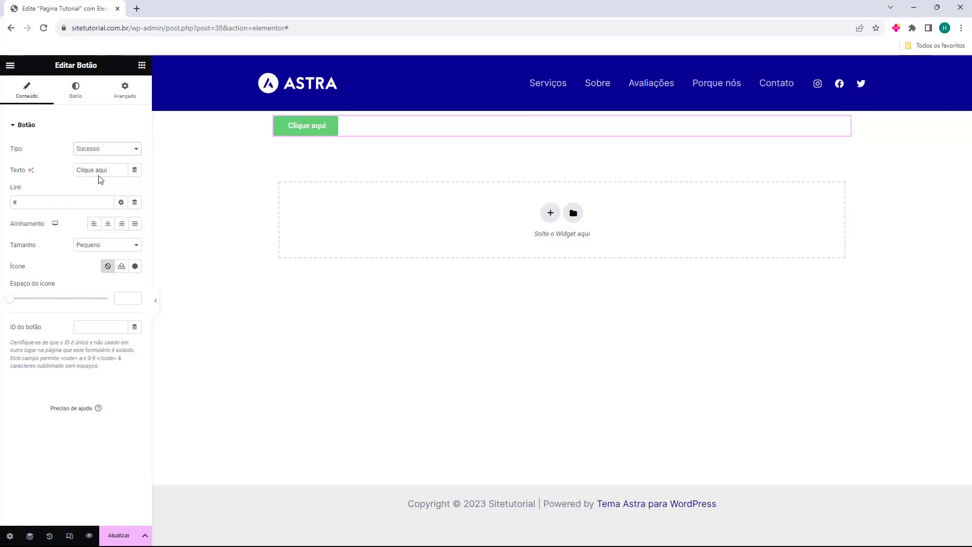
click(106, 153)
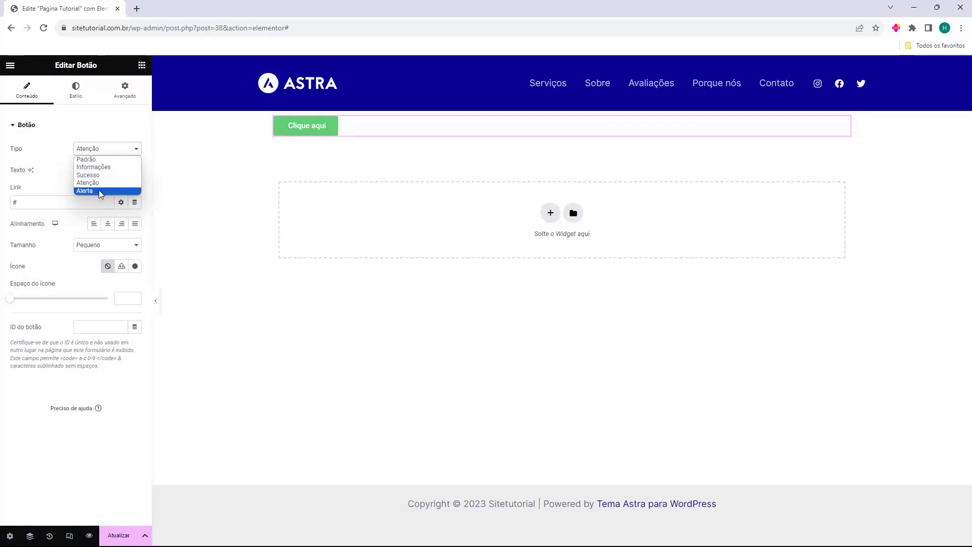
click(99, 190)
key(Up)
key(Up)
key(Up)
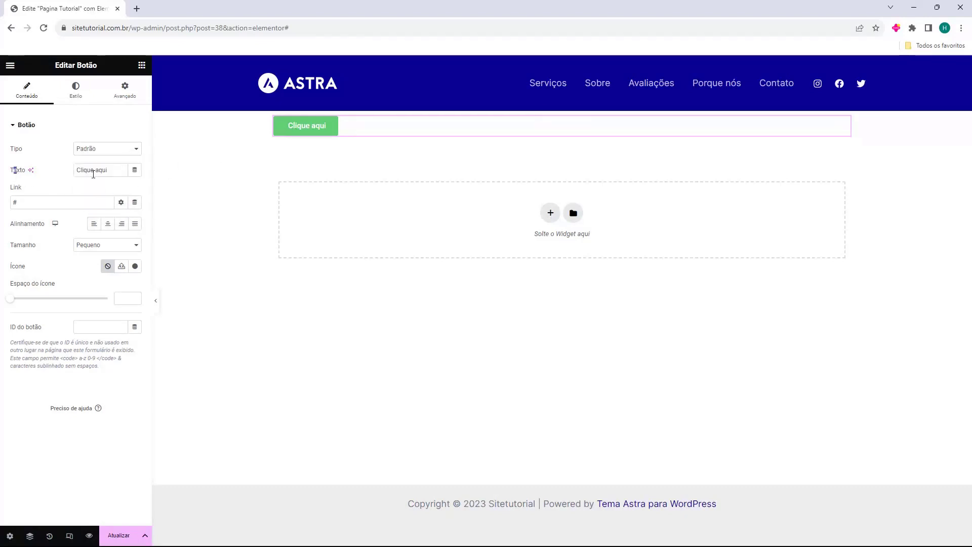
Replace the button's text with "Saiba Mais"
triple_click(94, 174)
text(Saib)
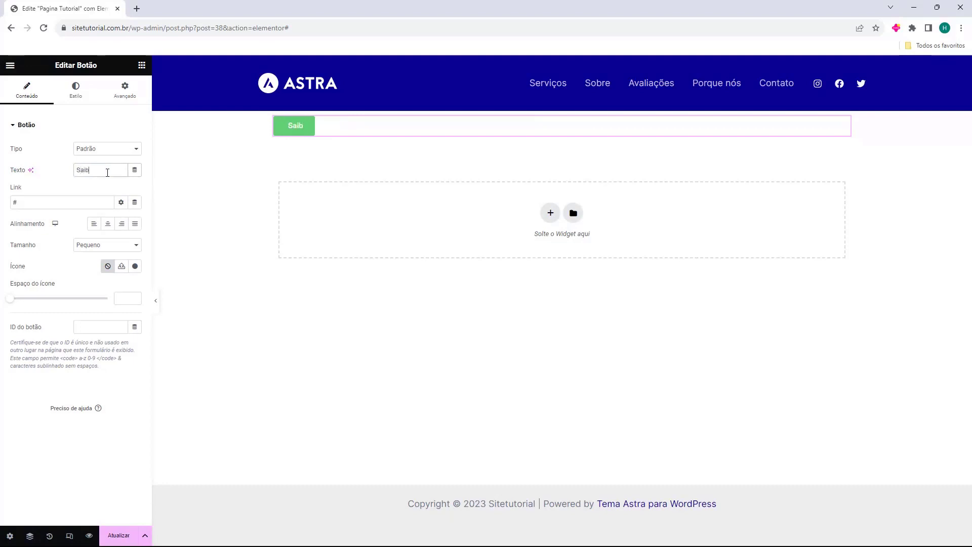
text(a Mais)
triple_click(66, 203)
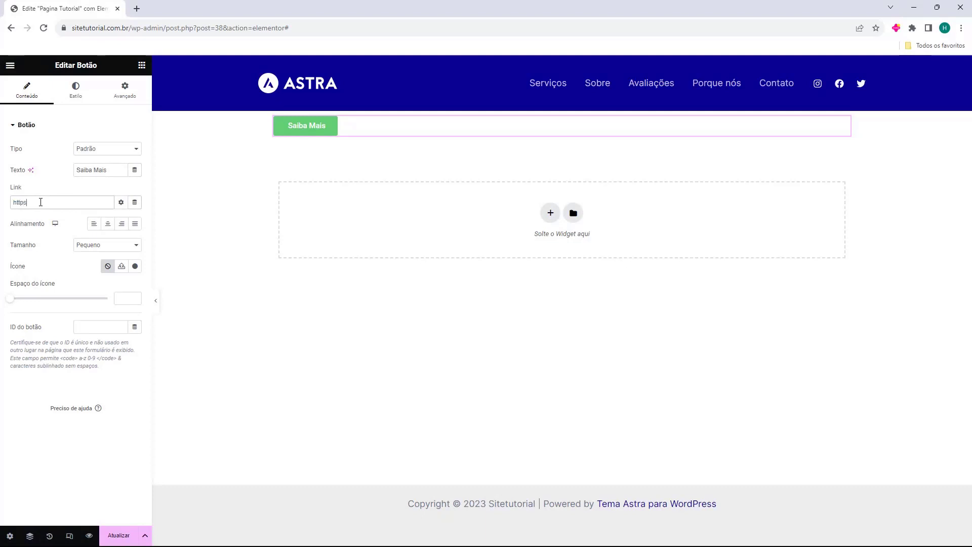
text(https://youtube.com/@host2b)
drag(13, 204, 89, 204)
double_click(21, 202)
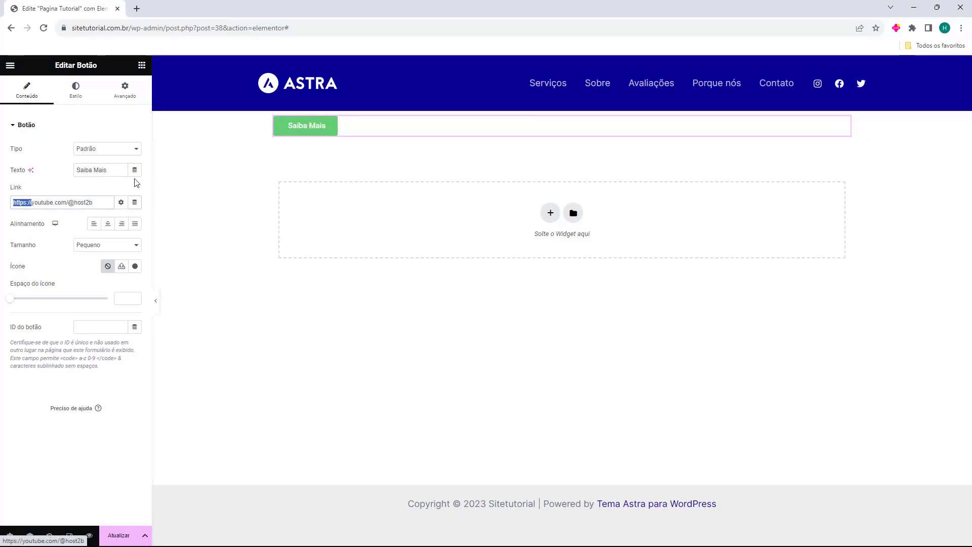
click(51, 202)
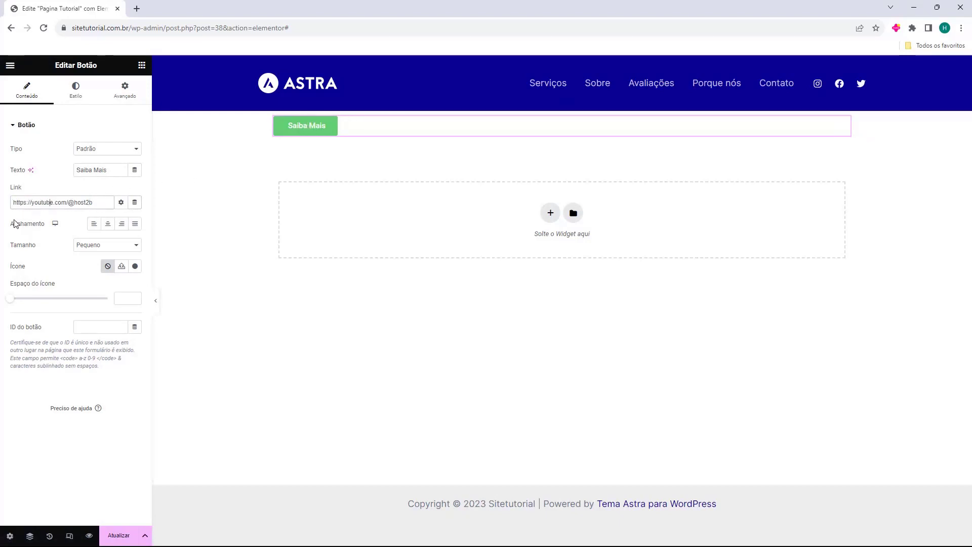
Try the centered, right and justified alignments on the button, and set its alignment to left
drag(10, 231, 32, 230)
click(32, 228)
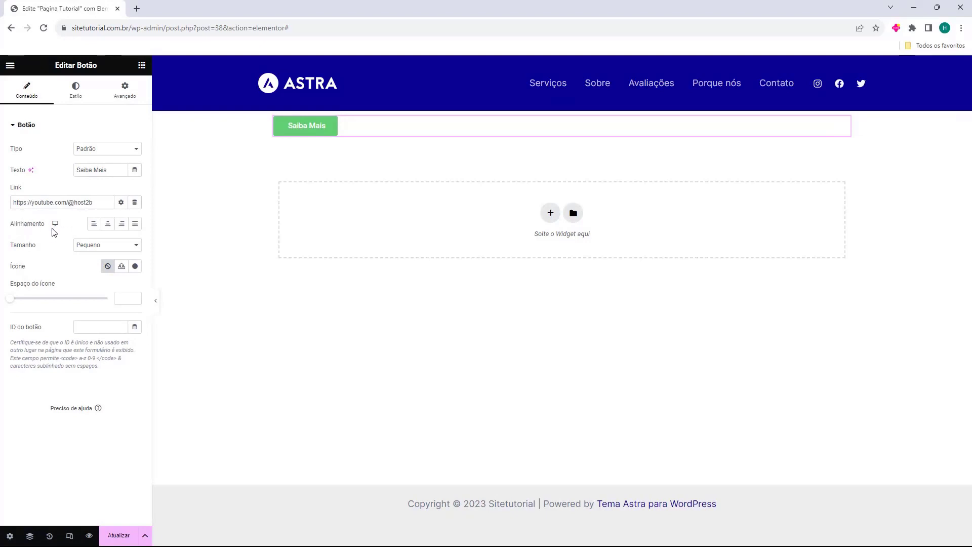
click(107, 224)
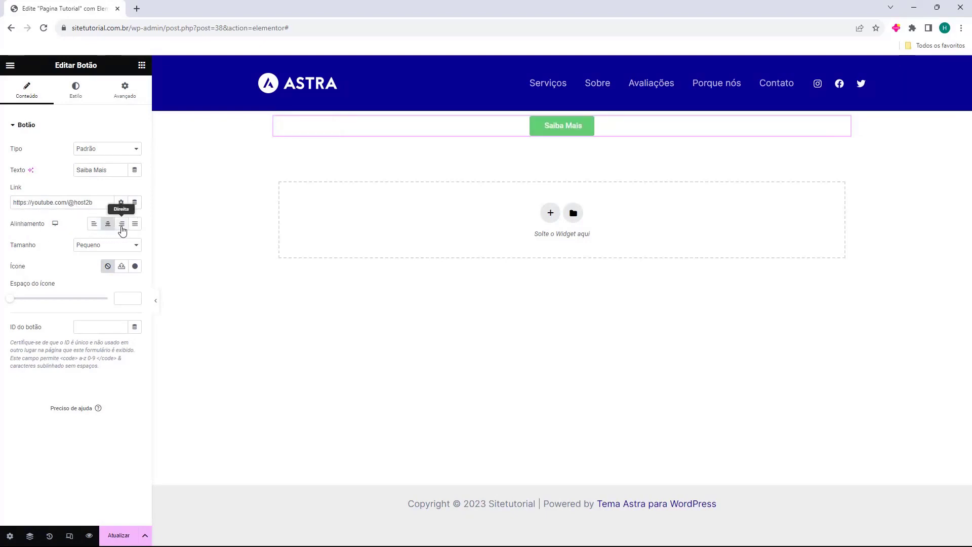
click(122, 228)
click(134, 224)
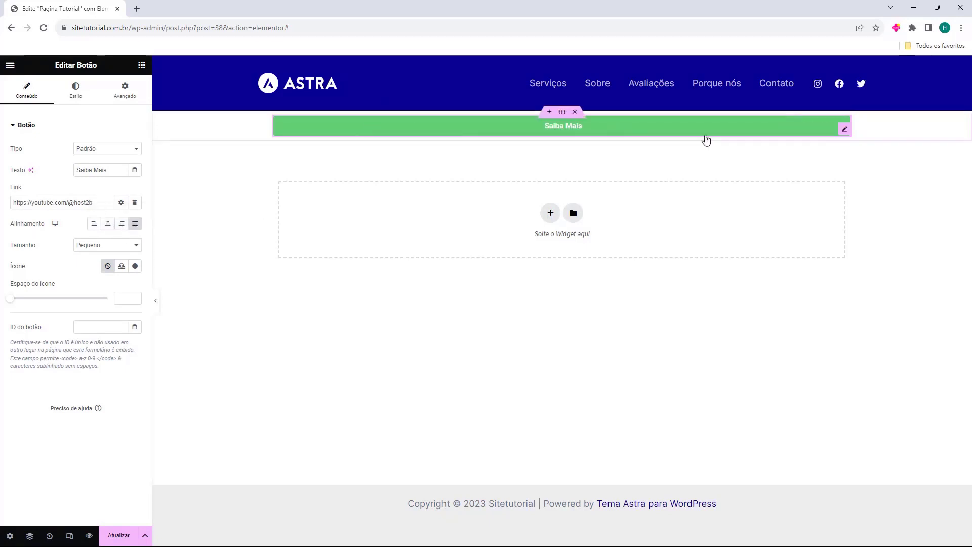
click(107, 223)
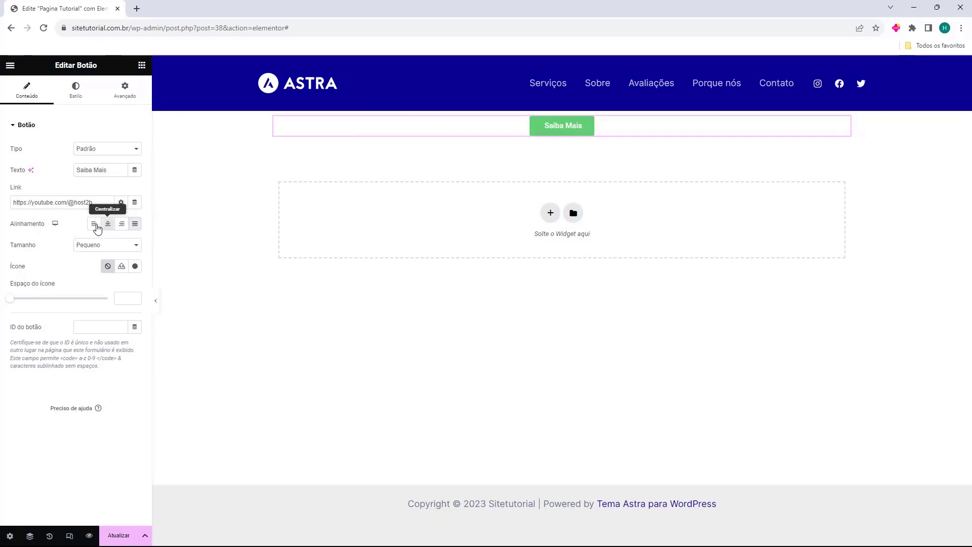
click(93, 224)
Try the Médio, Grande, Extra grande and Extra pequeno button sizes, and set the size to Médio
drag(14, 248, 29, 246)
click(85, 244)
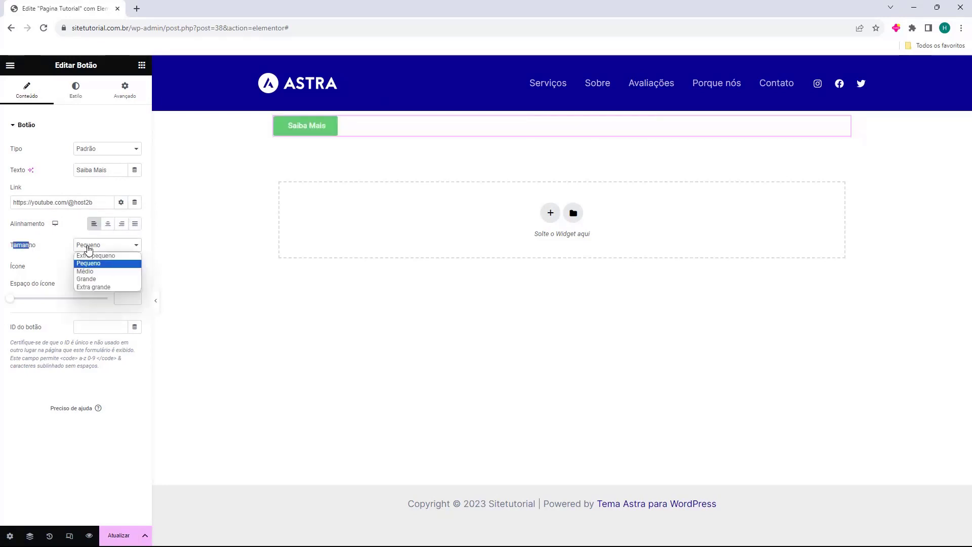
click(96, 271)
click(106, 246)
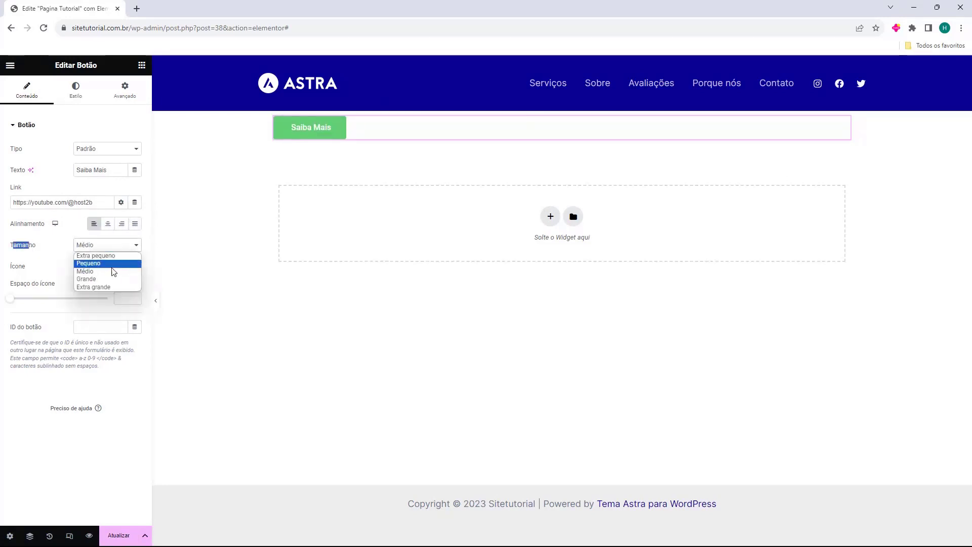
click(101, 279)
click(118, 250)
click(105, 287)
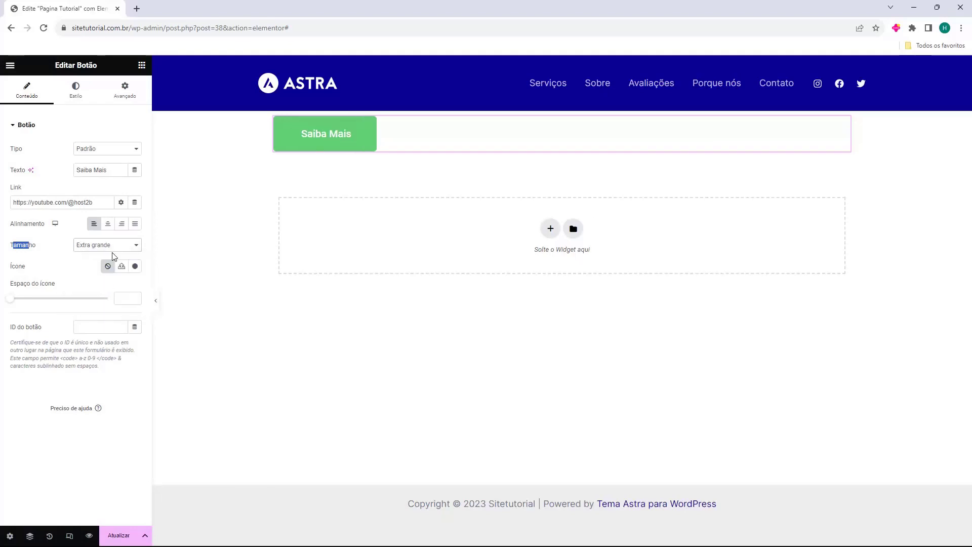
click(113, 250)
click(110, 256)
click(109, 245)
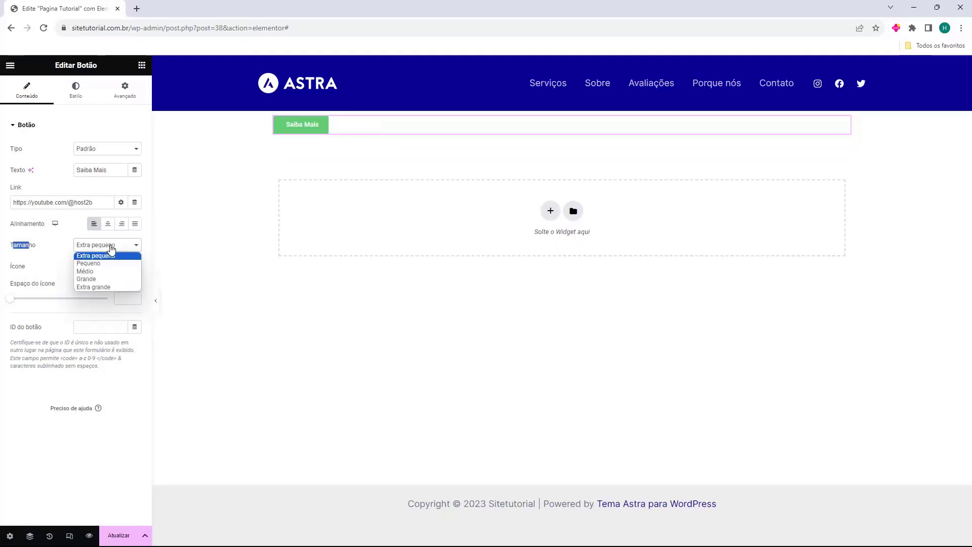
click(84, 271)
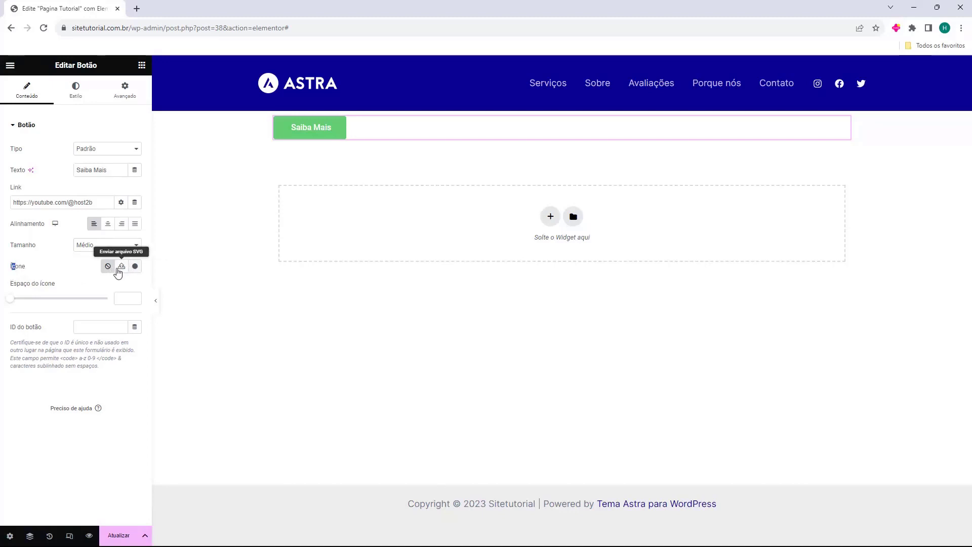
Insert the address book icon from the icon library into the button
click(72, 278)
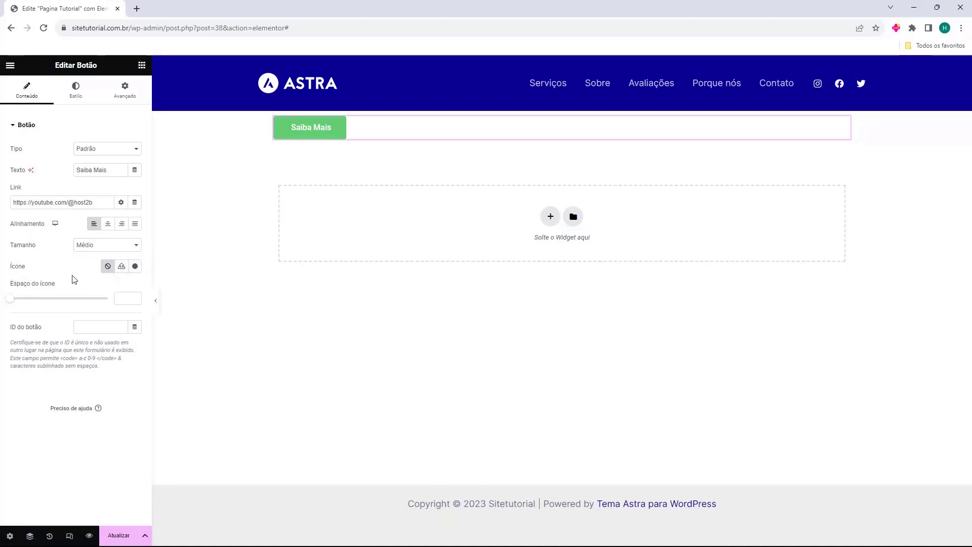
click(135, 268)
click(394, 223)
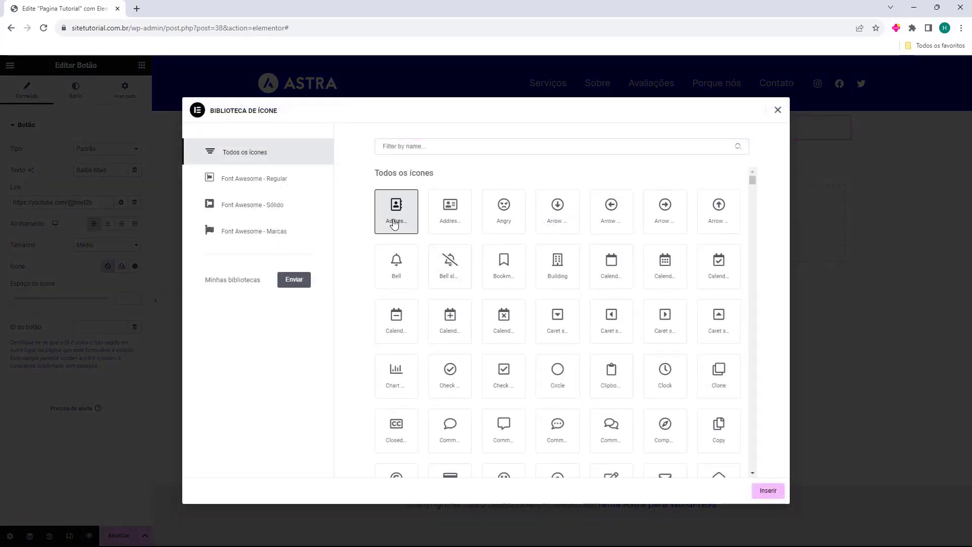
click(766, 490)
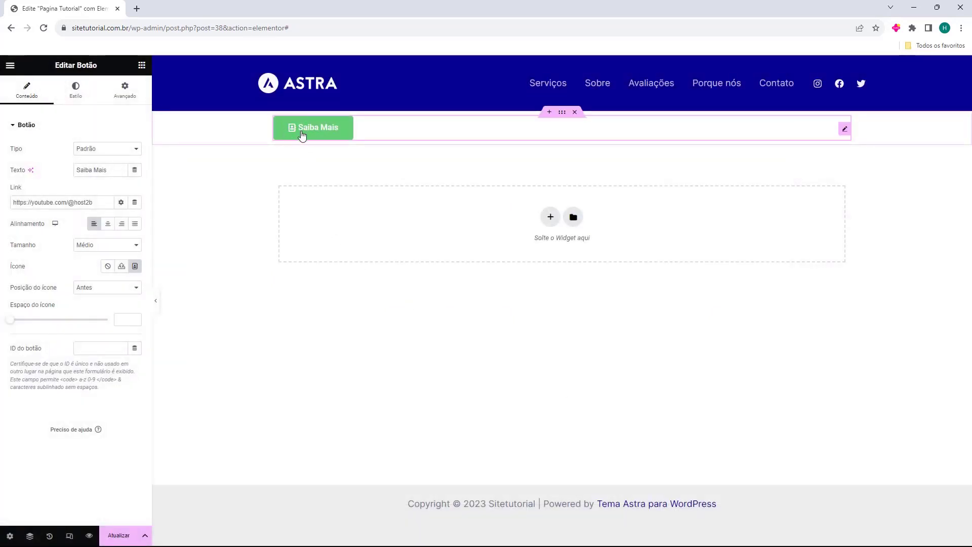
Try placing the icon after the button text with Depois, and return its position to Antes
click(83, 293)
click(97, 306)
click(98, 289)
click(99, 297)
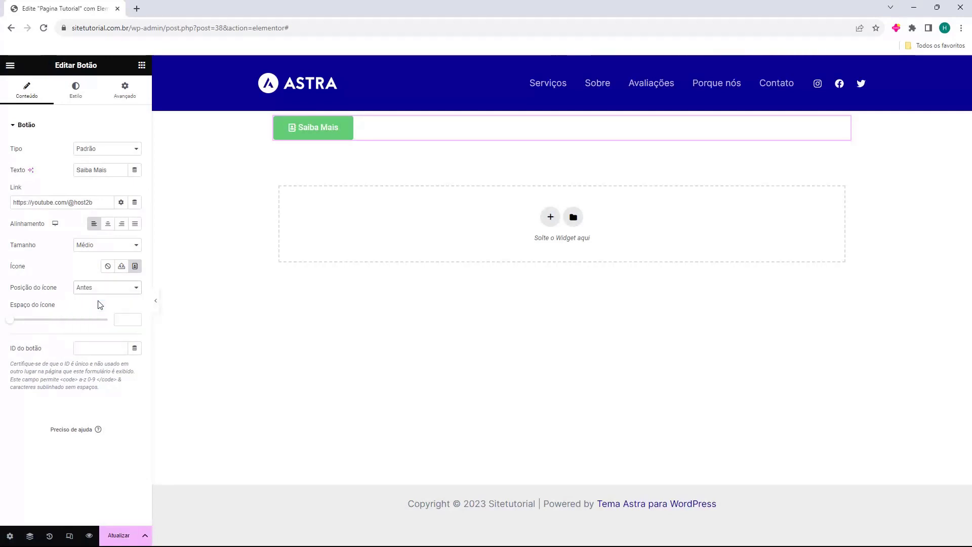
click(100, 288)
click(96, 305)
click(98, 291)
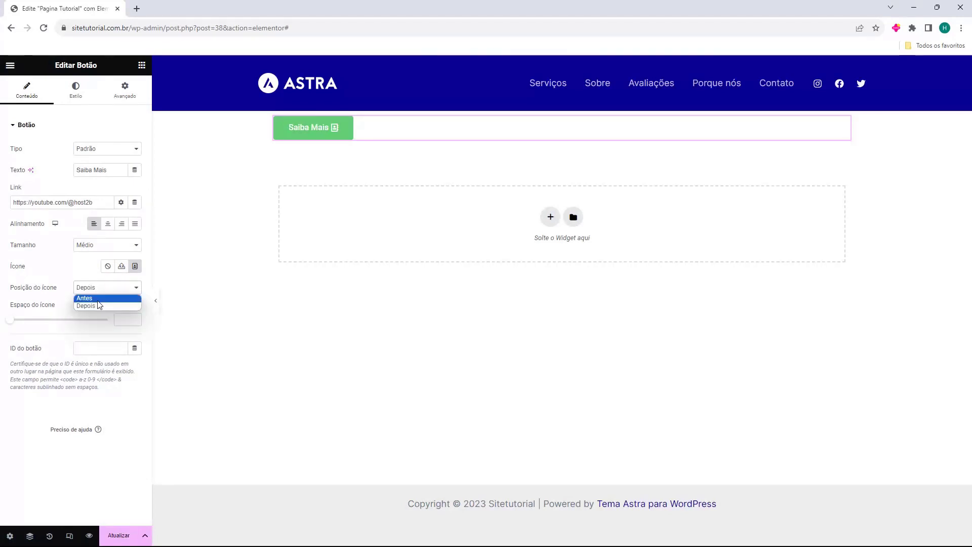
click(96, 298)
Try a wider icon spacing, reset it to 0, and remove the icon from the button
drag(10, 319, 42, 332)
click(107, 266)
click(42, 333)
click(18, 331)
click(29, 332)
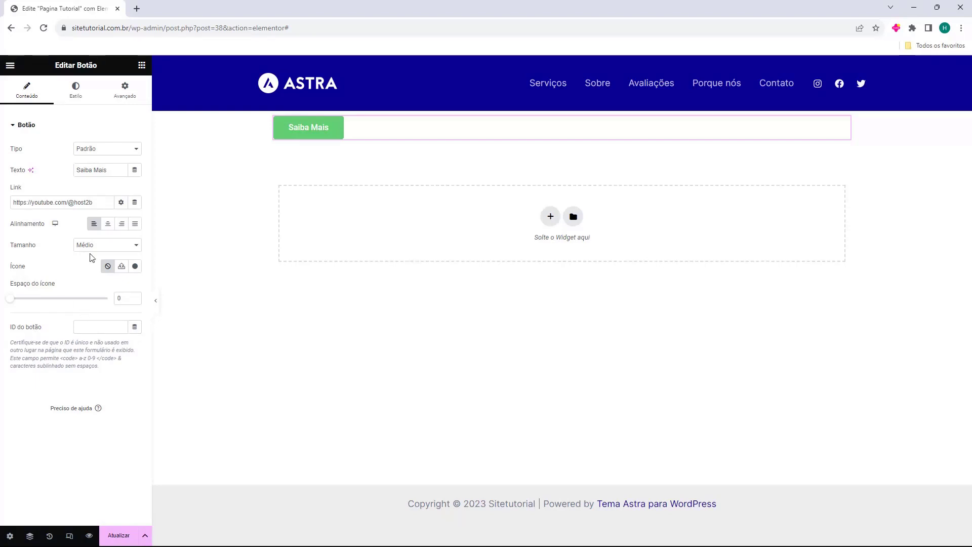
Open the button's typography settings, view the font family choices, and set the text size to 26 px
click(79, 99)
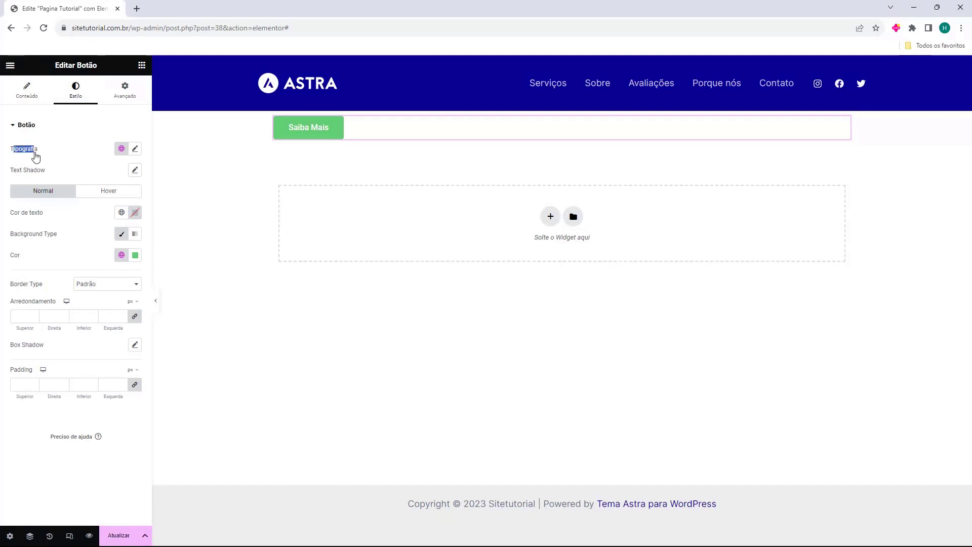
click(135, 148)
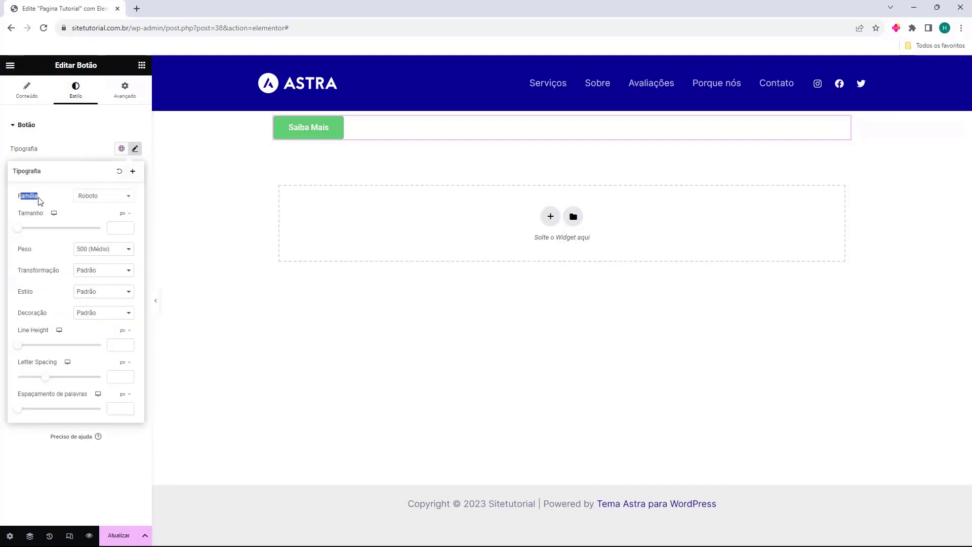
click(88, 200)
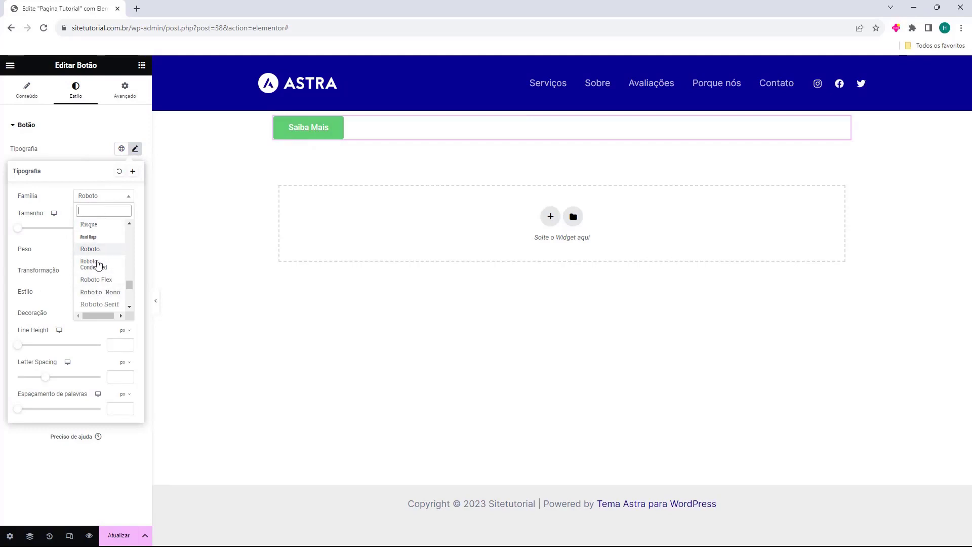
click(47, 197)
mouse_move(25, 234)
mouse_down()
mouse_move(46, 229)
mouse_move(28, 230)
mouse_up()
Try the 900 (Preto) and 100 (Fino) font weights, and set the button text's weight to 900 (Preto)
click(103, 249)
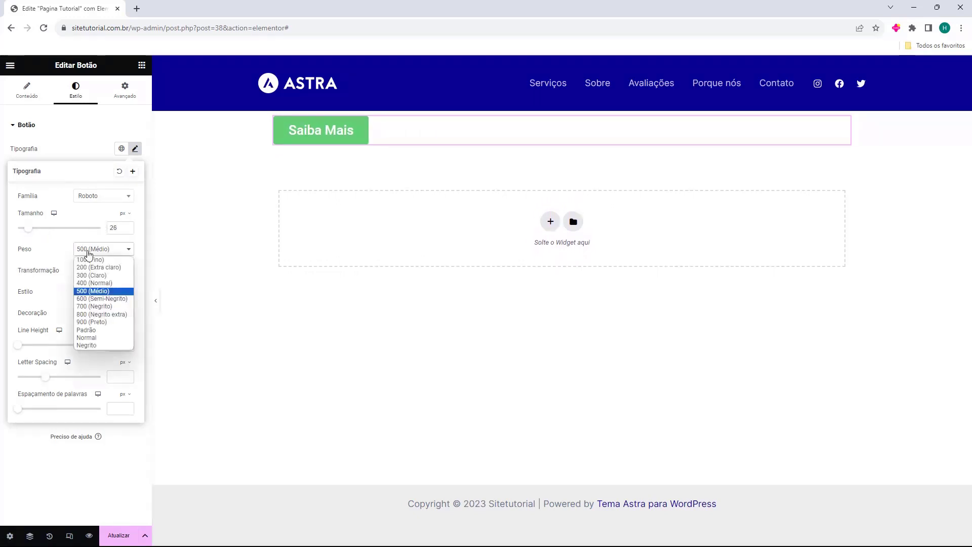
click(96, 328)
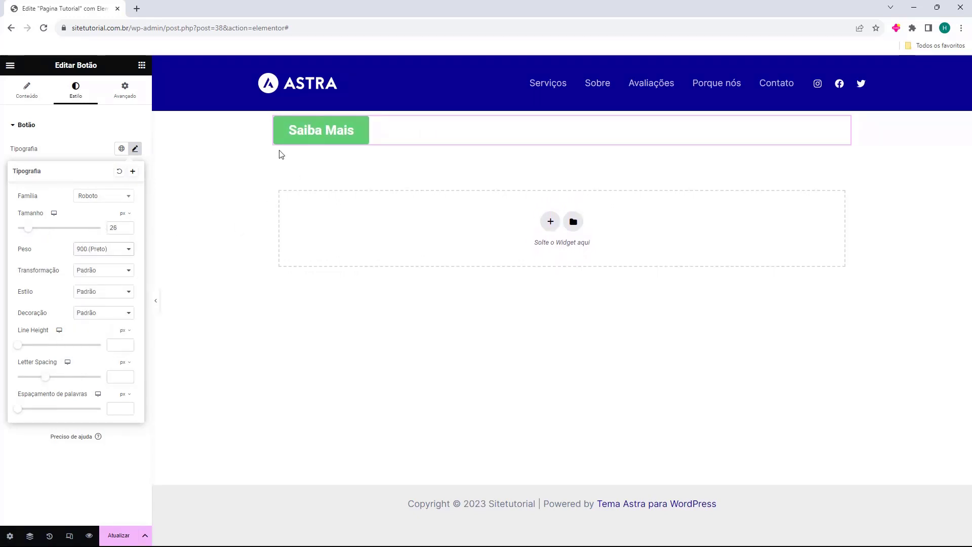
click(116, 251)
click(112, 257)
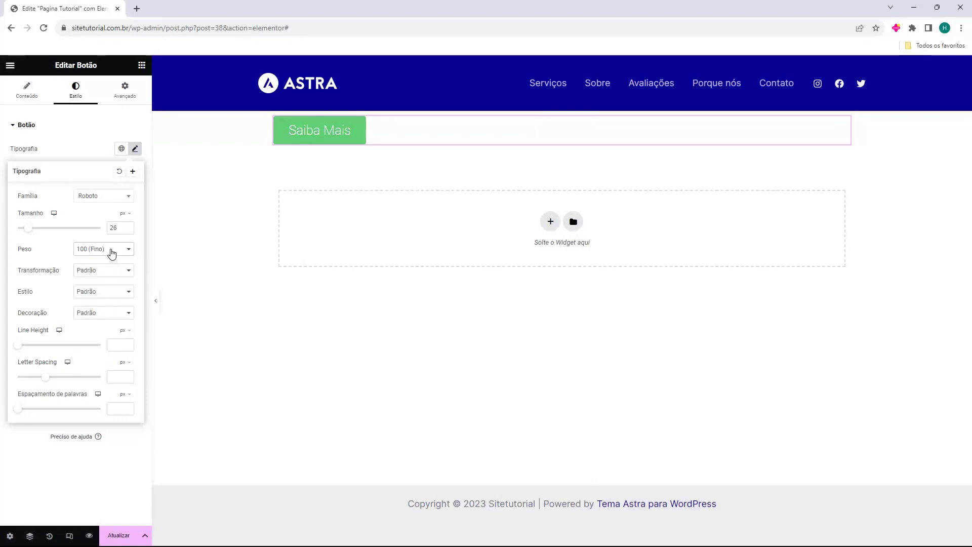
click(112, 253)
click(103, 320)
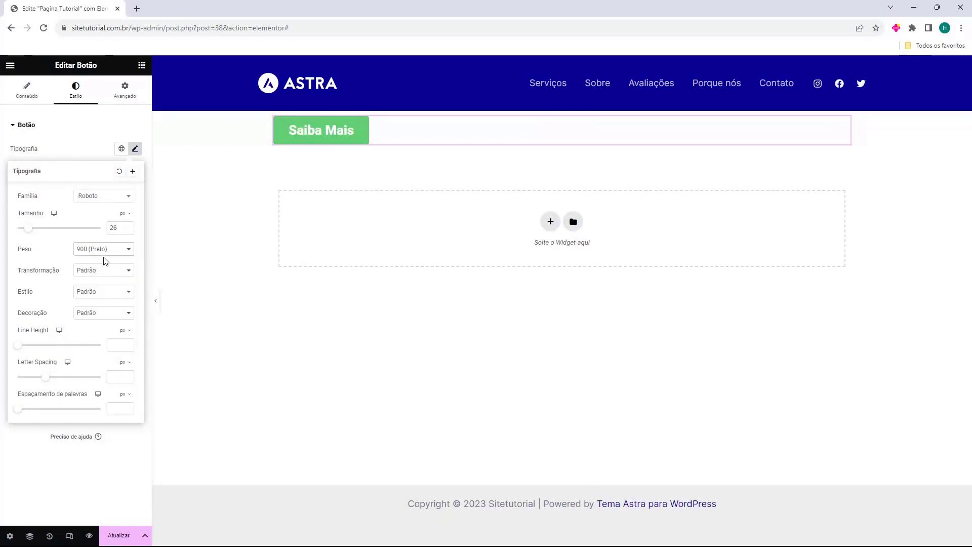
Try the Maiúsculas, Minúsculas and Capitalizar transformations on the button text, and return the setting to Padrão
click(98, 274)
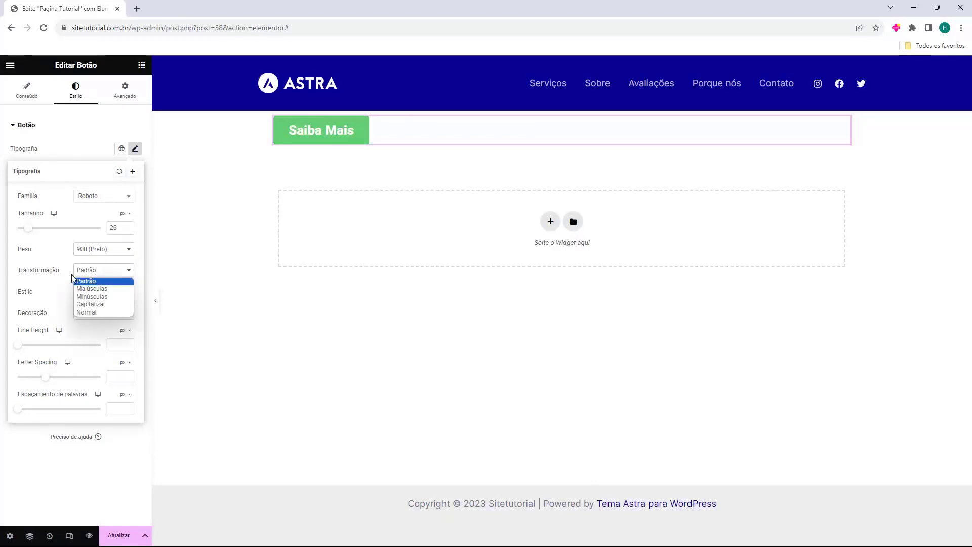
click(96, 288)
click(101, 270)
click(103, 296)
click(103, 271)
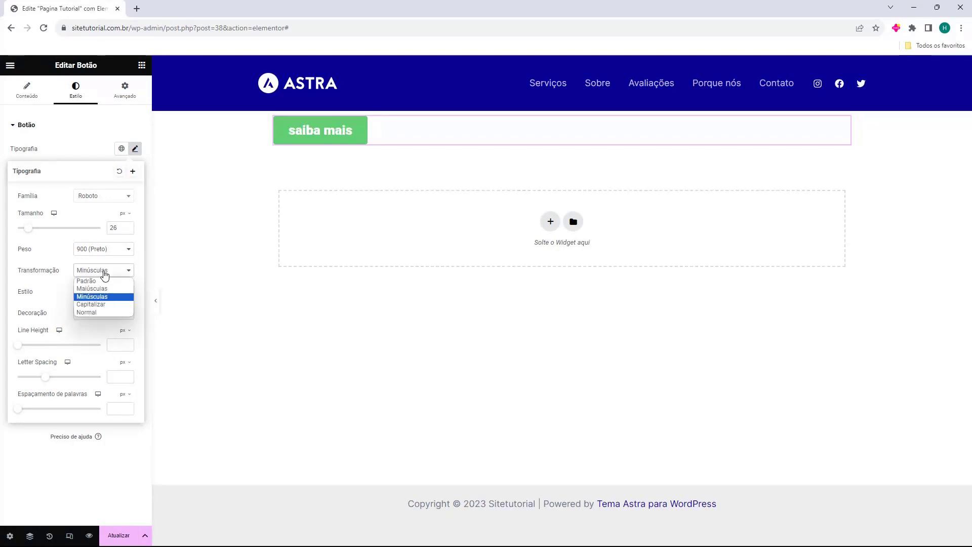
click(104, 304)
click(107, 273)
click(111, 282)
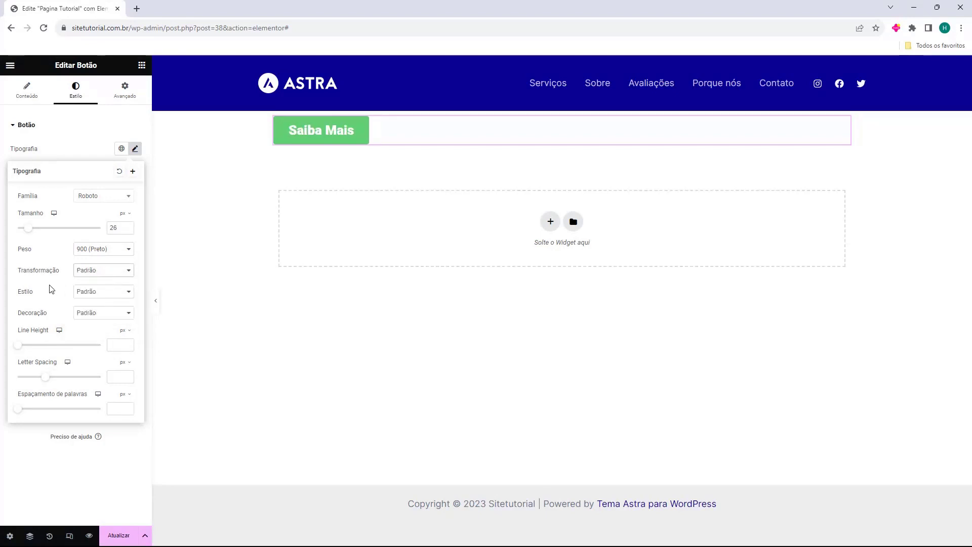
Try another font style on the button text, and return the style to Padrão
click(85, 298)
click(86, 317)
click(94, 296)
click(95, 302)
Try the Sublinhado, Linha superior and Tachado decorations on the button text, and return the decoration to Padrão
click(90, 314)
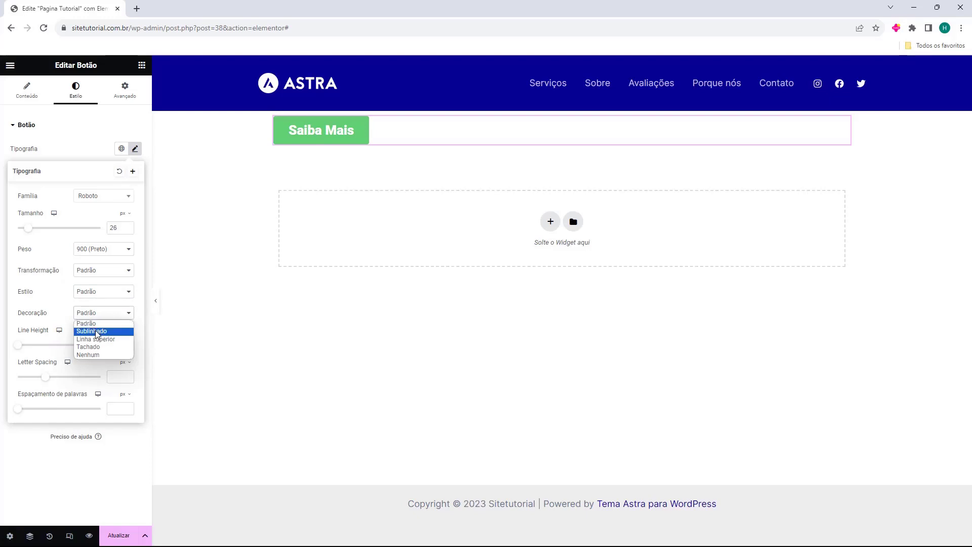
click(92, 330)
click(102, 313)
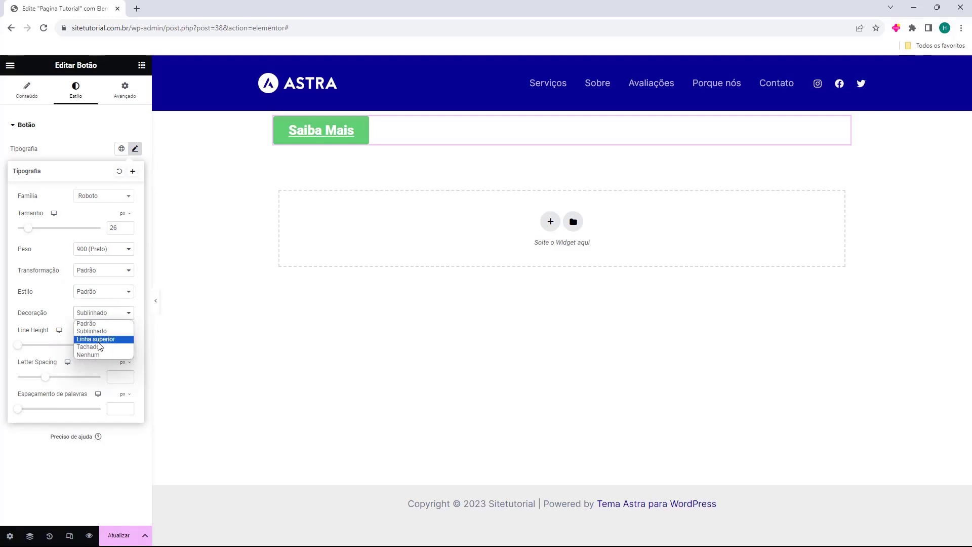
click(98, 338)
click(107, 313)
click(96, 347)
click(108, 313)
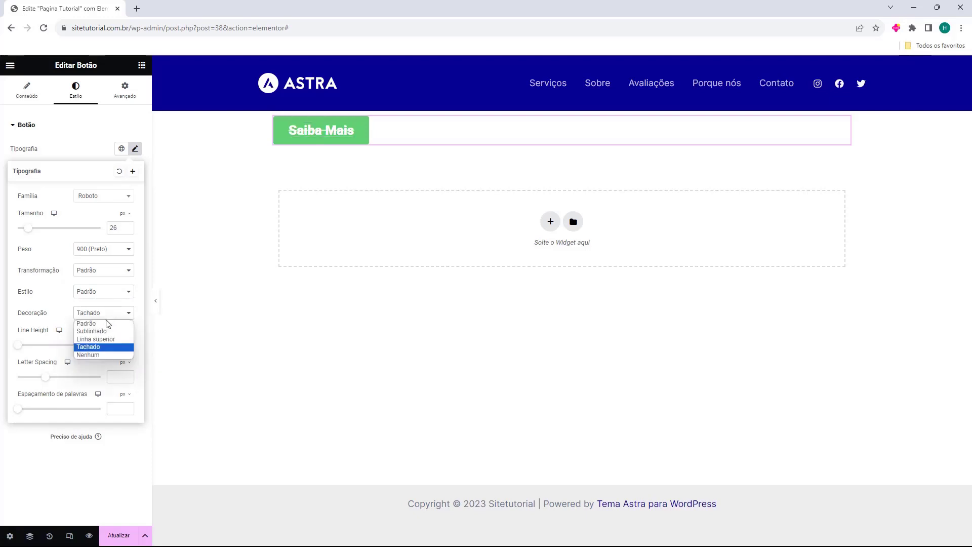
click(108, 324)
Try a line height of 34, letter spacing of 4.5 and word spacing of 6, and reset the button's typography to default
drag(18, 345, 69, 377)
click(47, 378)
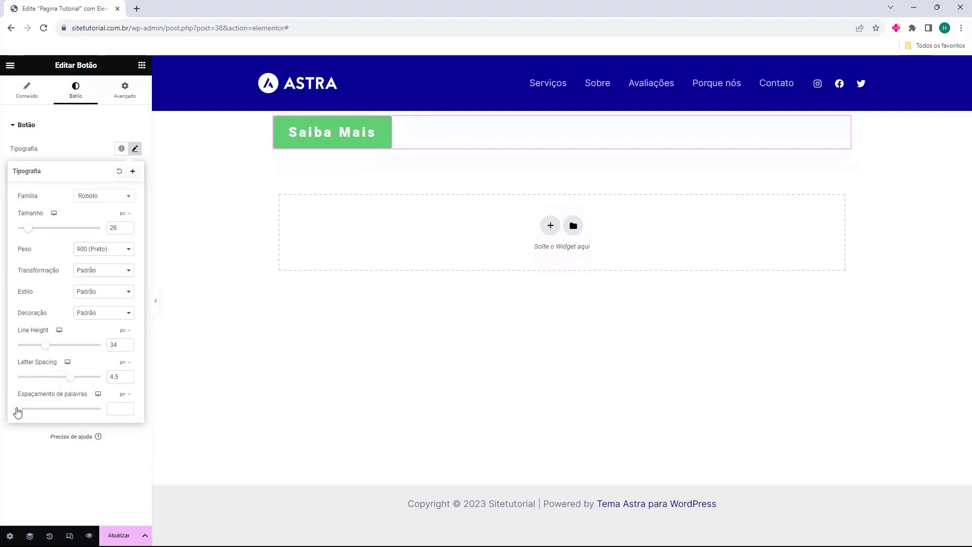
mouse_move(18, 411)
mouse_down()
mouse_move(45, 409)
mouse_move(22, 408)
mouse_up()
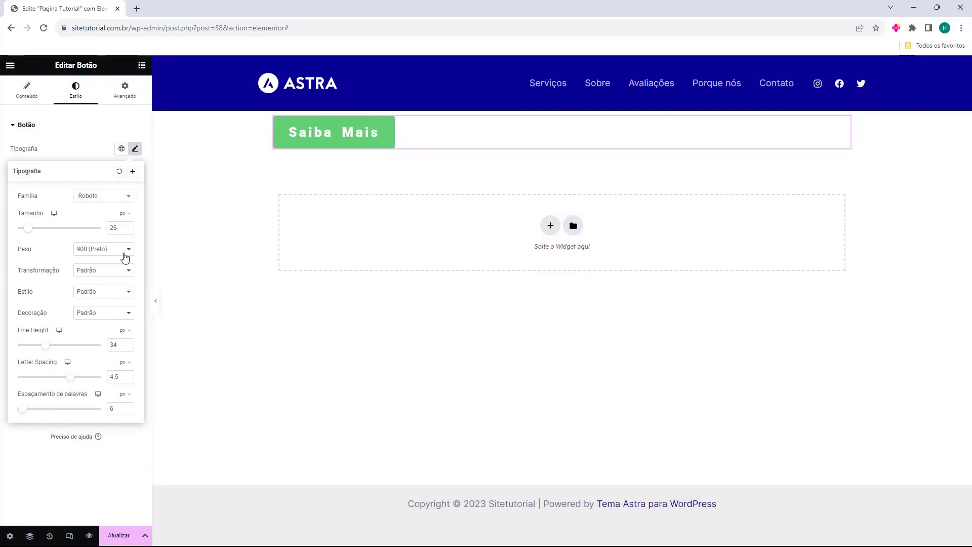
click(120, 172)
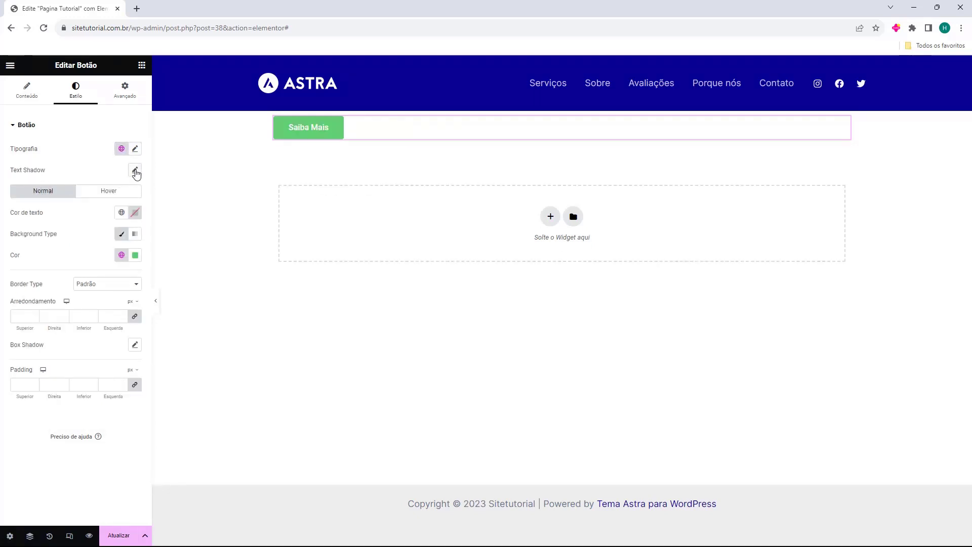
Try a text shadow with horizontal and vertical offsets on the button, and reset it to default
click(135, 171)
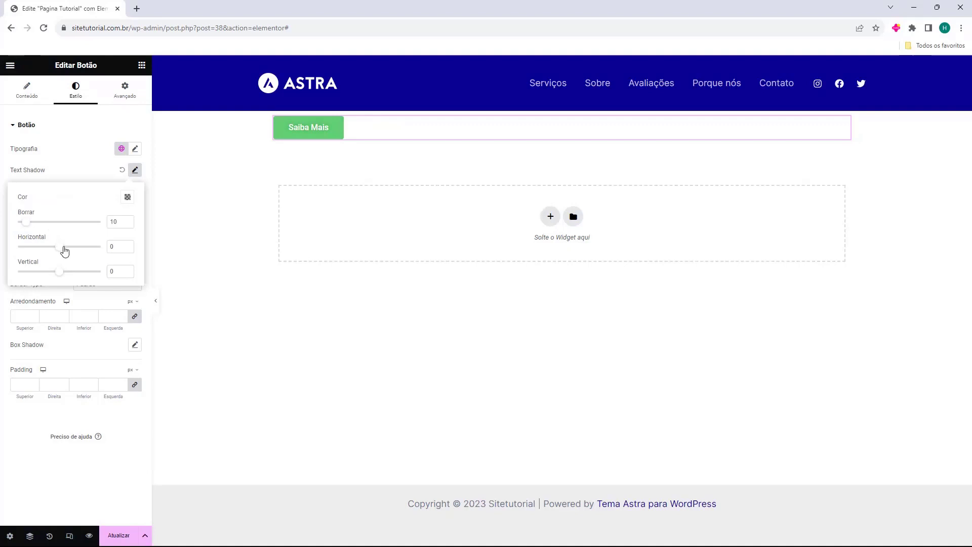
drag(65, 250, 71, 278)
click(91, 177)
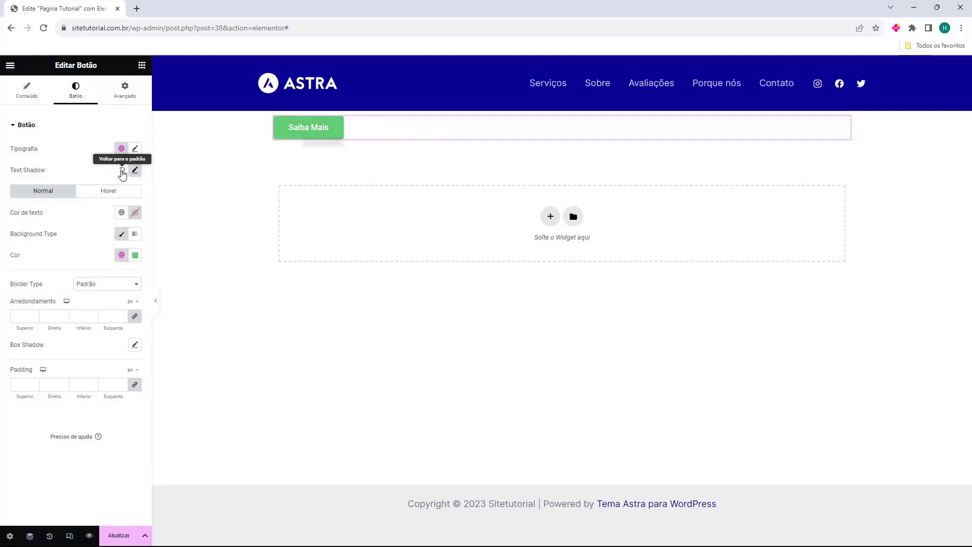
click(122, 170)
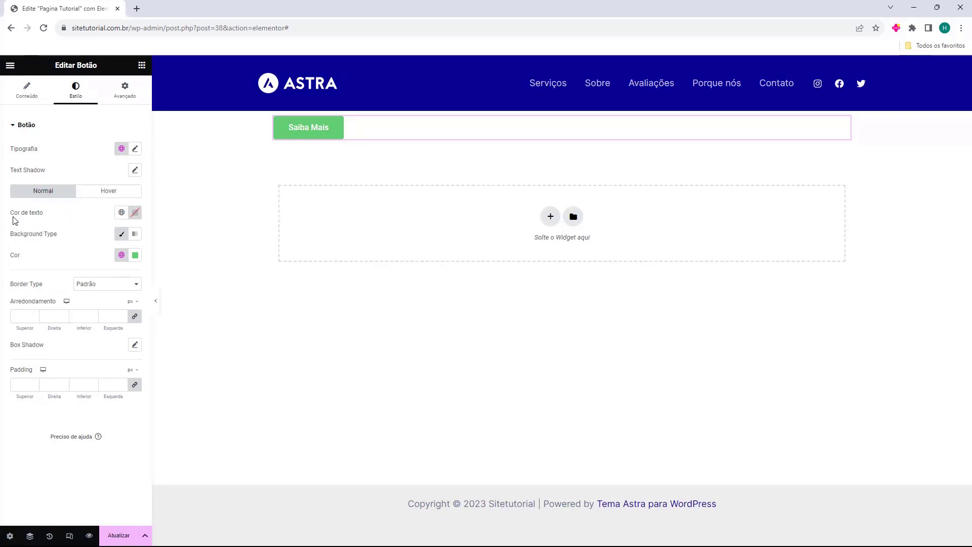
Set the button's normal-state text colour to black
drag(13, 217, 48, 217)
click(135, 212)
drag(123, 310, 56, 300)
click(22, 247)
drag(56, 234, 22, 239)
click(20, 242)
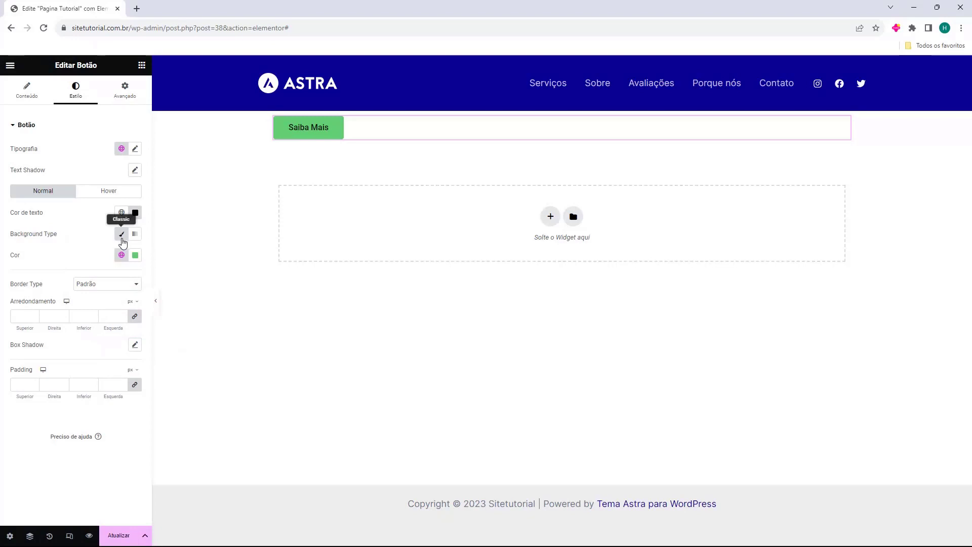
Try a gradient button background, return it to Classic, and set the background colour to light purple
click(133, 237)
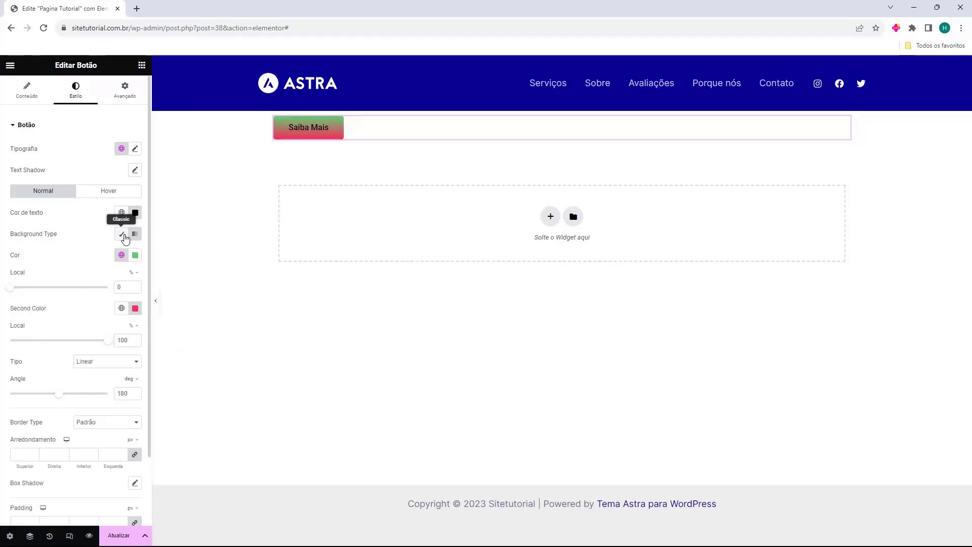
click(122, 236)
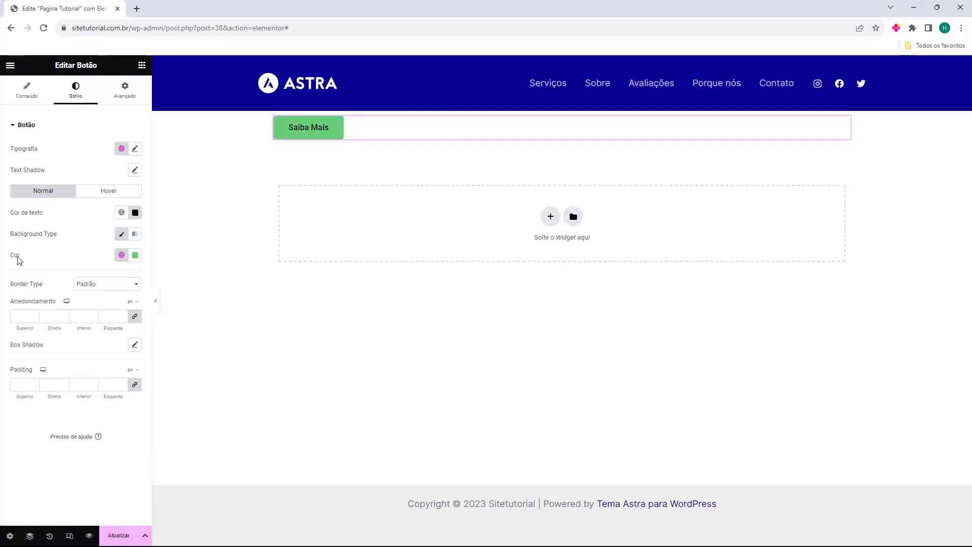
click(136, 254)
click(166, 325)
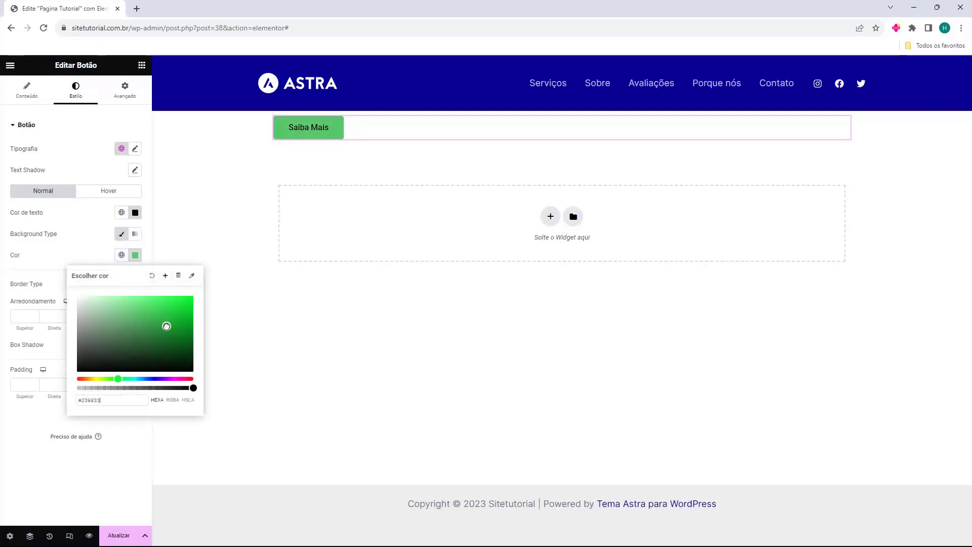
drag(166, 326, 109, 296)
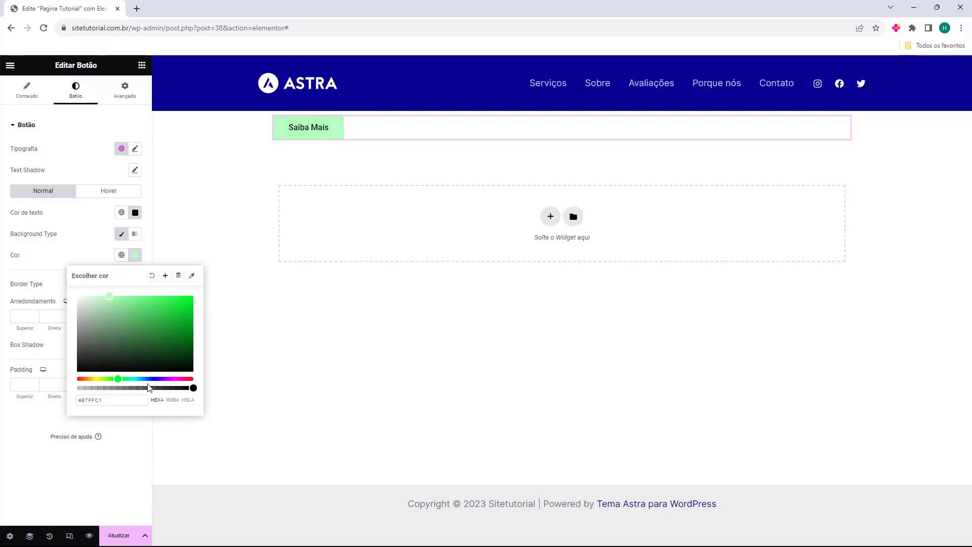
drag(150, 378, 130, 293)
click(64, 258)
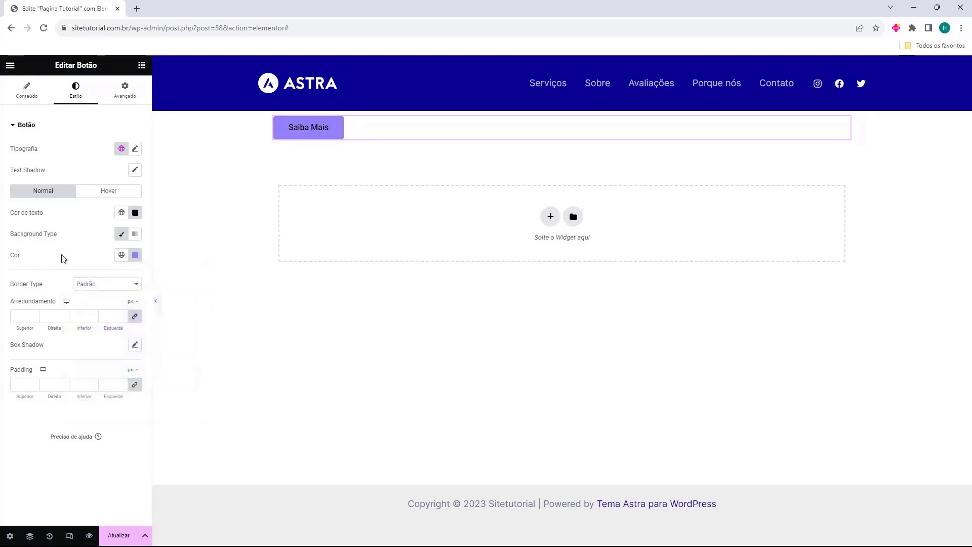
Try the Sólido and Duplo border types, and set the button's border type to Pontilhado
drag(11, 286, 39, 288)
click(88, 285)
click(99, 310)
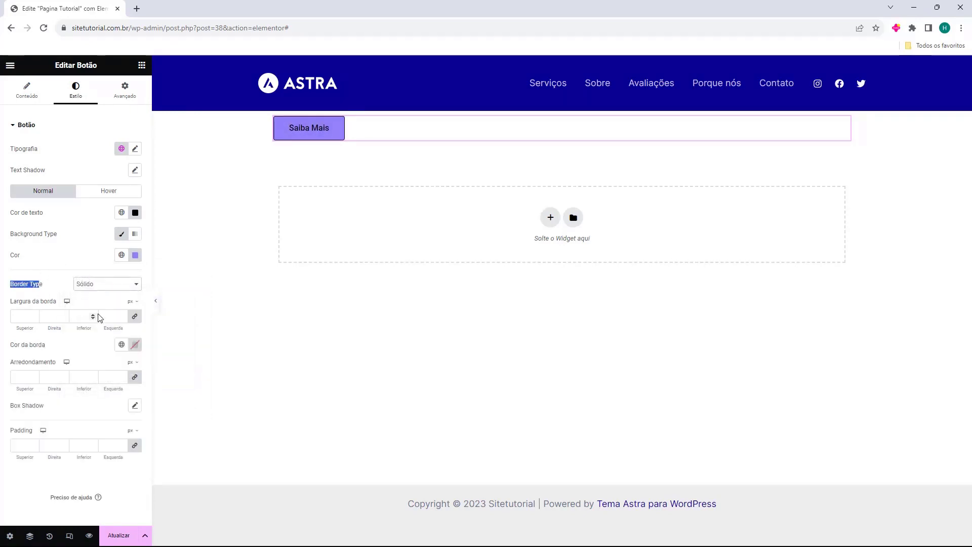
click(93, 288)
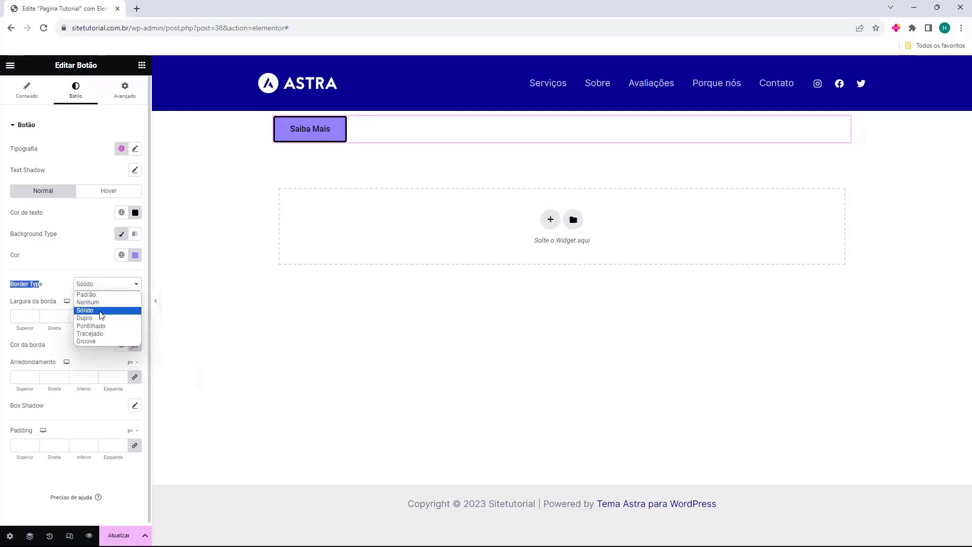
click(98, 317)
click(104, 290)
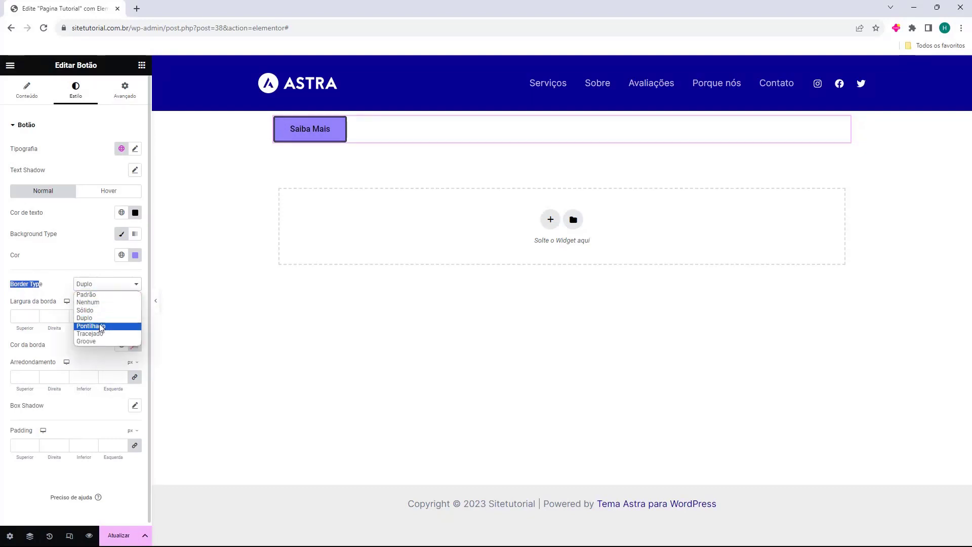
click(101, 325)
click(71, 287)
Set the button's border width to 9 px on all sides and its border colour to white
drag(33, 317, 35, 323)
click(33, 318)
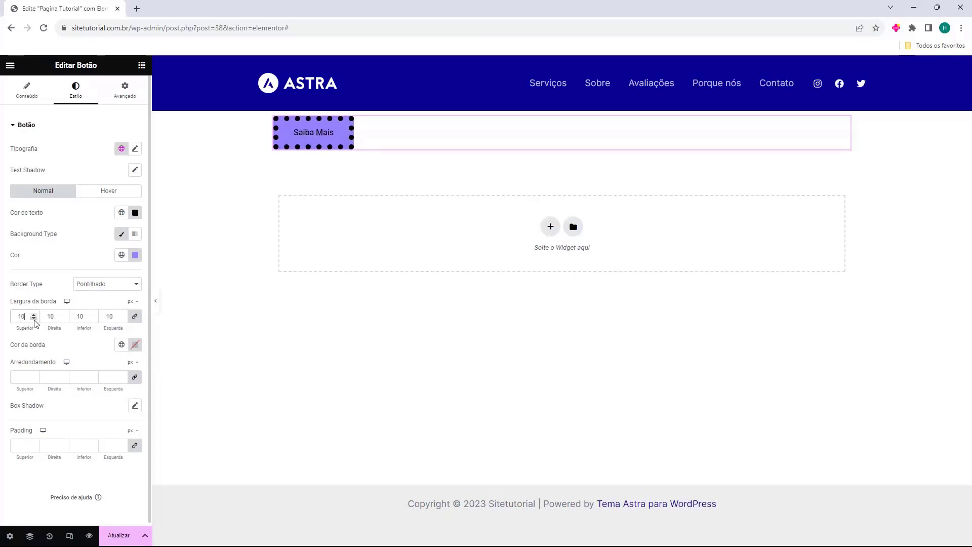
click(34, 317)
click(135, 345)
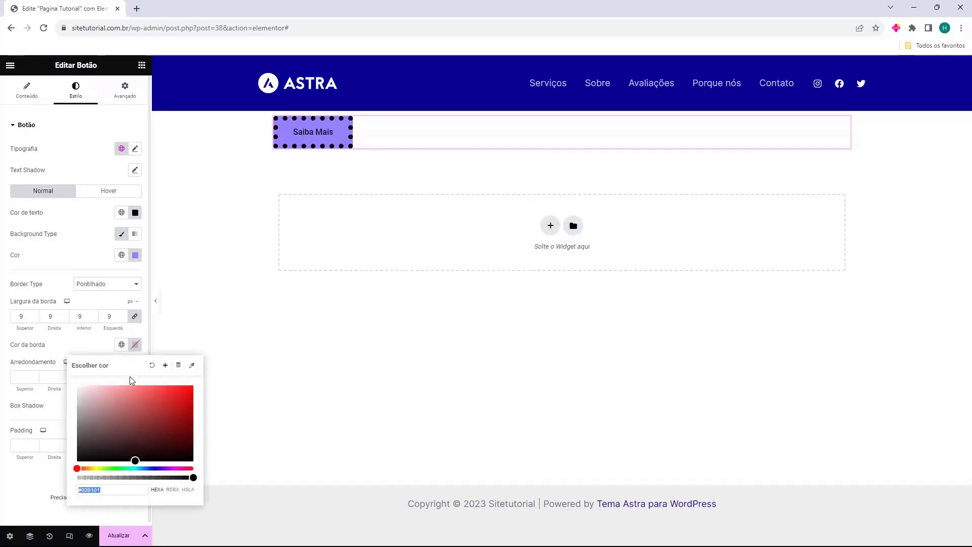
drag(140, 395, 209, 383)
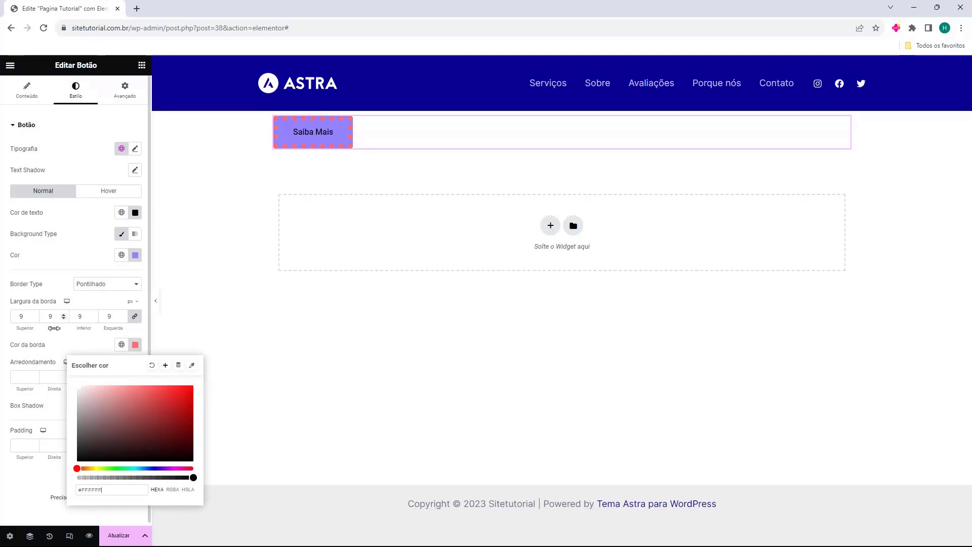
click(152, 364)
Round the button's corners with an Arredondamento of 30 px on all sides
click(39, 370)
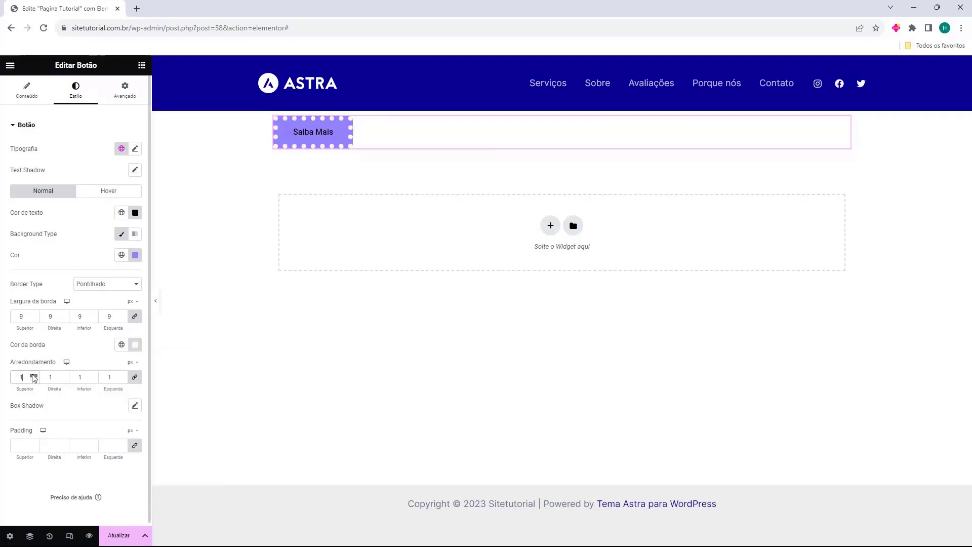
scroll(34, 377, up, 17)
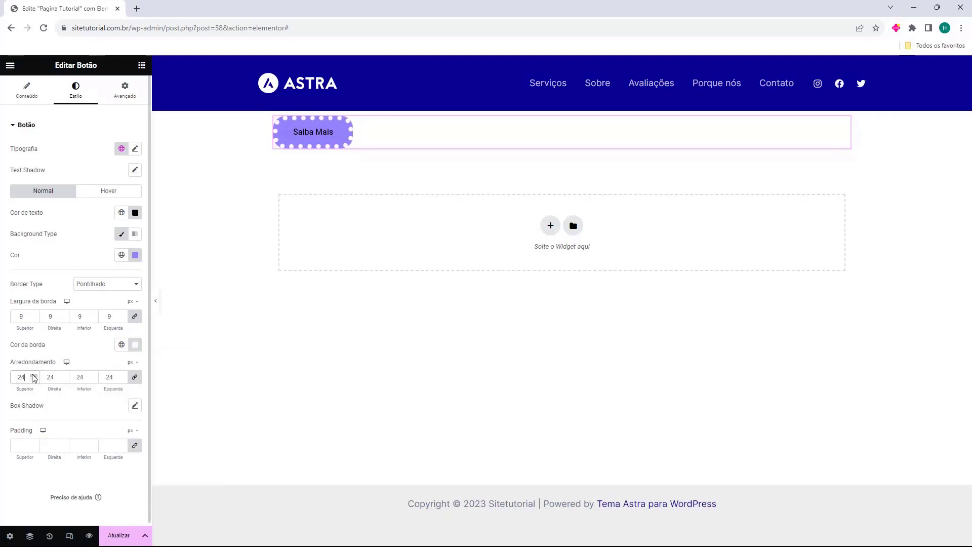
scroll(33, 377, up, 3)
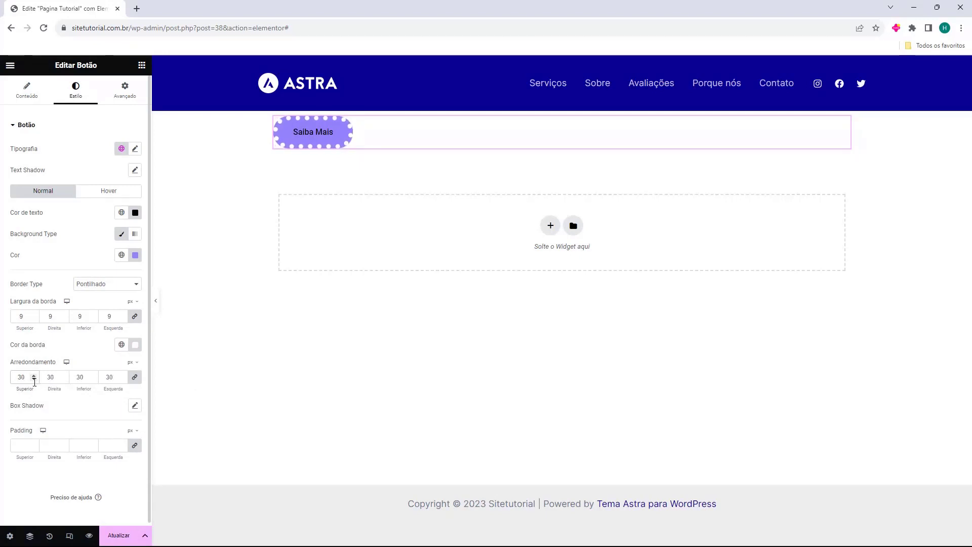
Set the button's Padding to 30 px on all four sides
click(34, 445)
scroll(33, 446, up, 19)
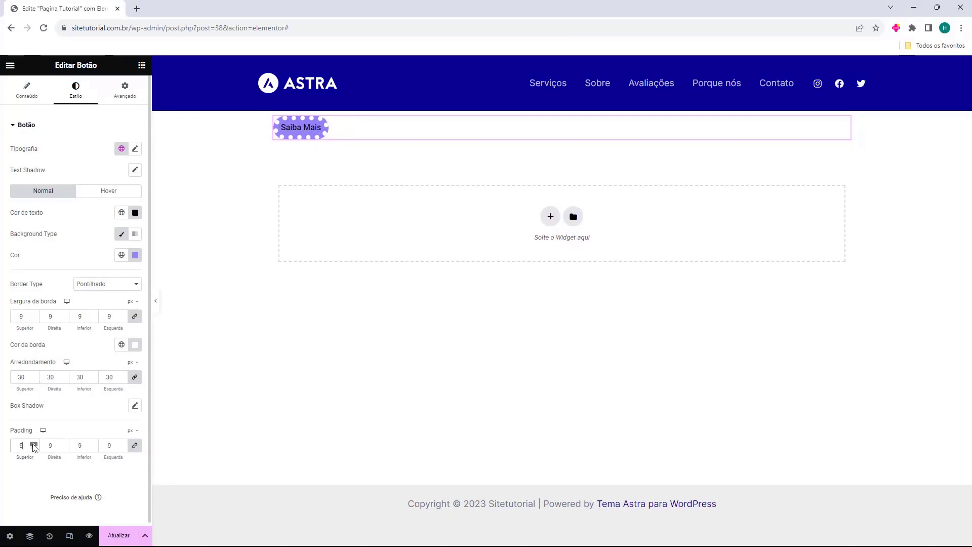
scroll(33, 445, up, 13)
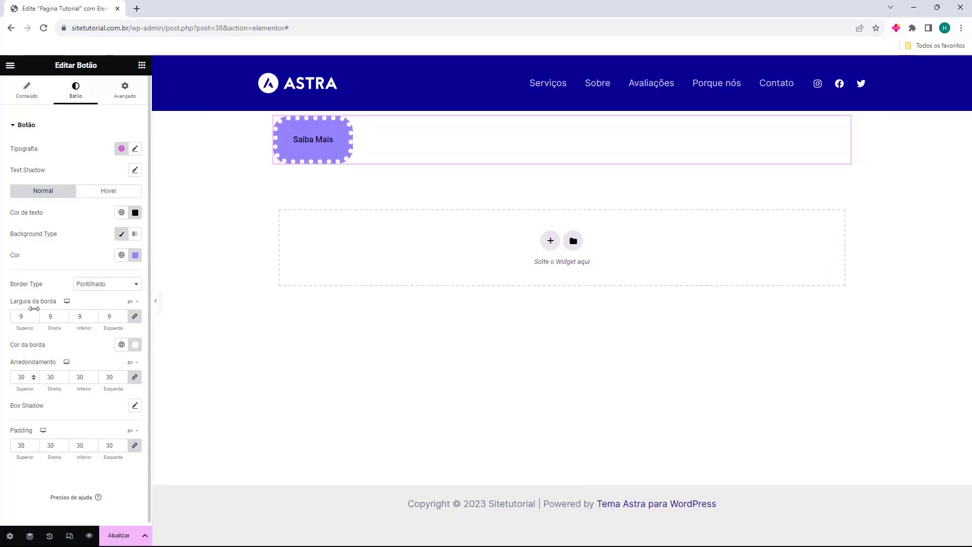
Review the button's advanced settings, from margin, padding, width, alignment and size down to the custom CSS section
click(125, 92)
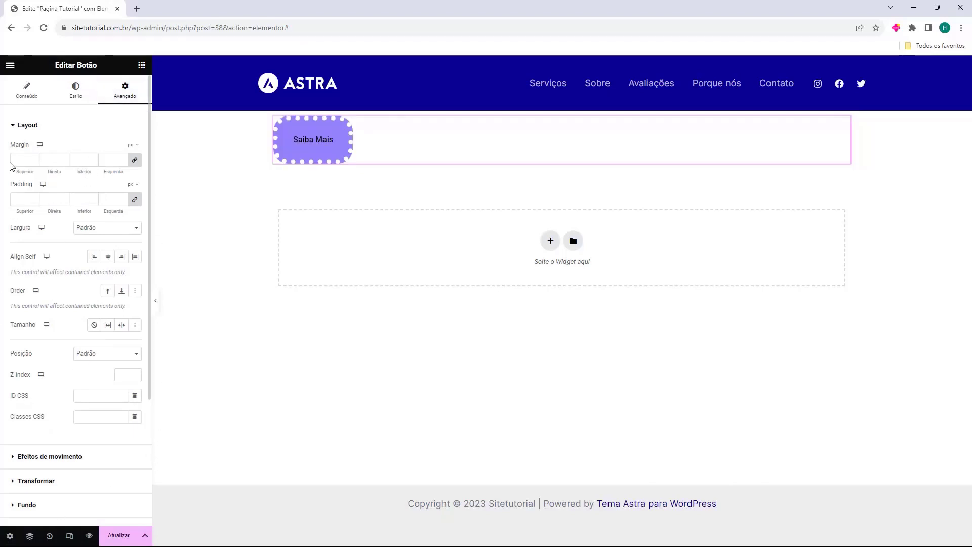
drag(12, 147, 30, 152)
drag(12, 185, 32, 186)
drag(11, 227, 29, 230)
drag(5, 260, 24, 262)
drag(13, 327, 29, 336)
scroll(51, 400, down, 3)
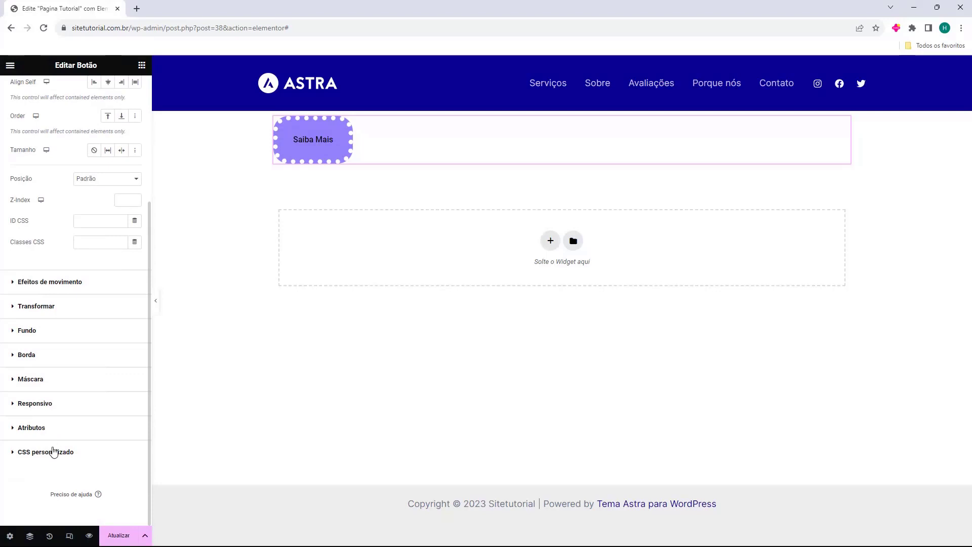
scroll(55, 450, up, 5)
Return the button's border type to Padrão and set its Arredondamento to 15 px on all sides
click(76, 90)
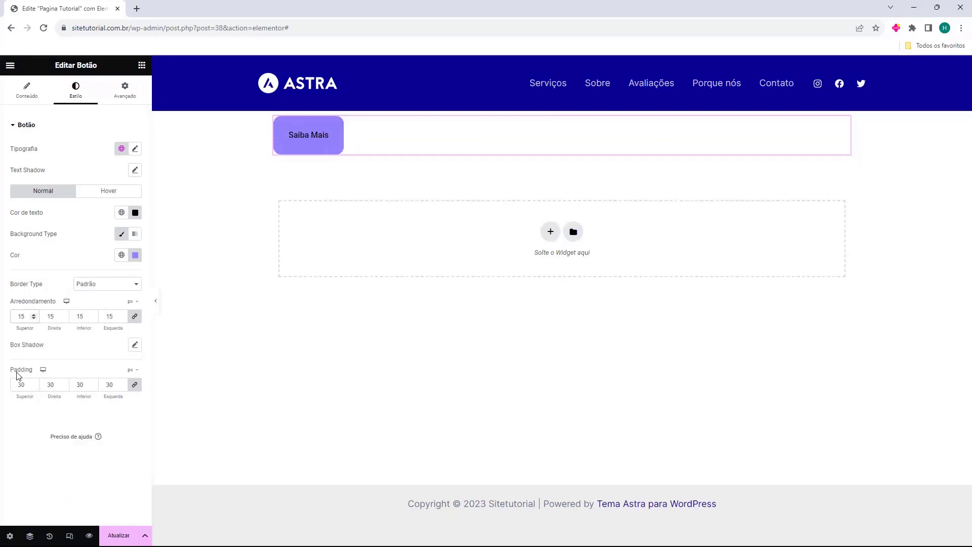
Unlink the button's padding values, set 15 px above and below and 40 px on both sides, and reduce the Arredondamento to 10 px
drag(16, 374, 23, 374)
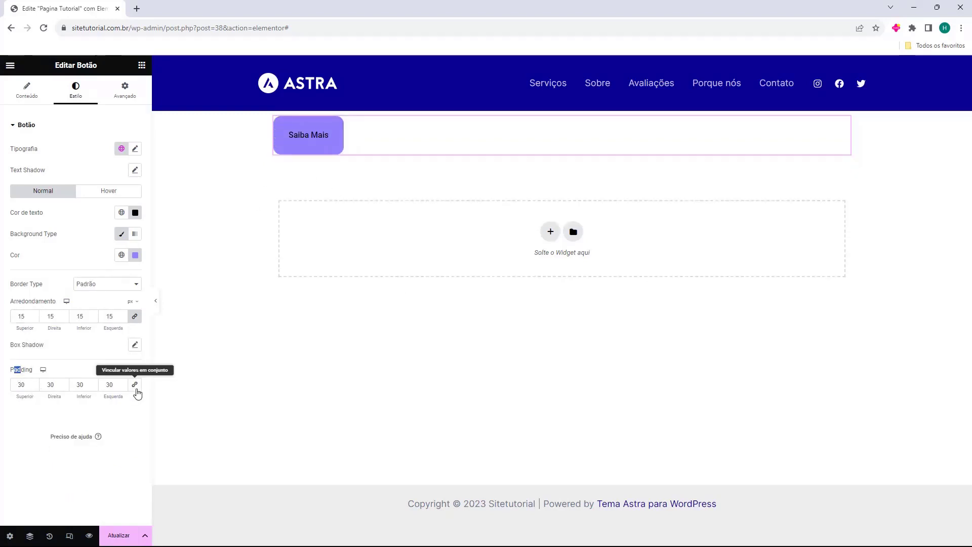
click(126, 412)
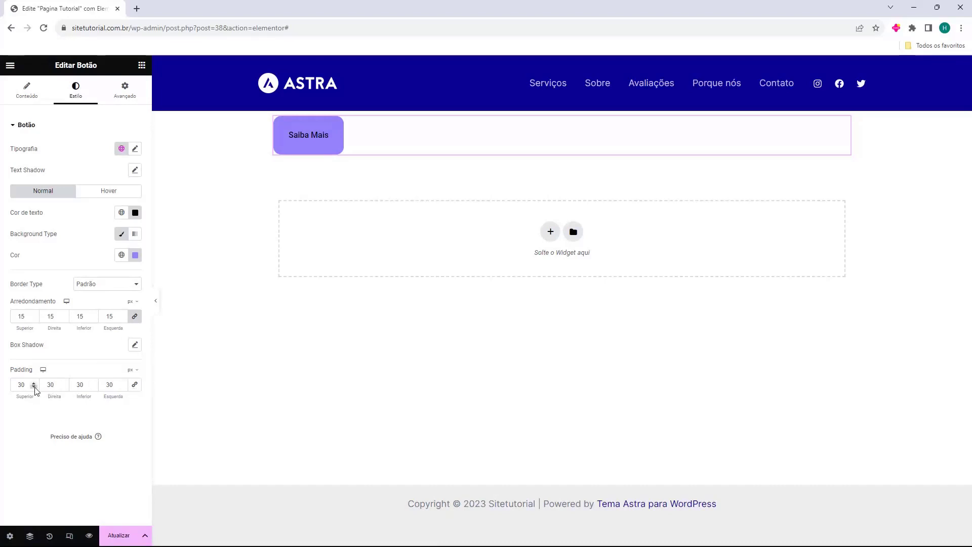
drag(34, 387, 34, 387)
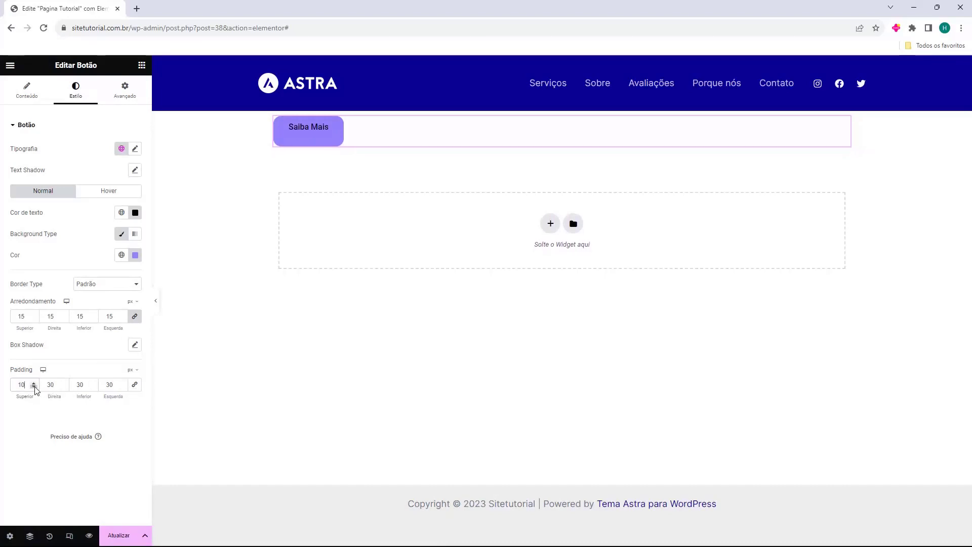
drag(93, 387, 95, 387)
click(63, 382)
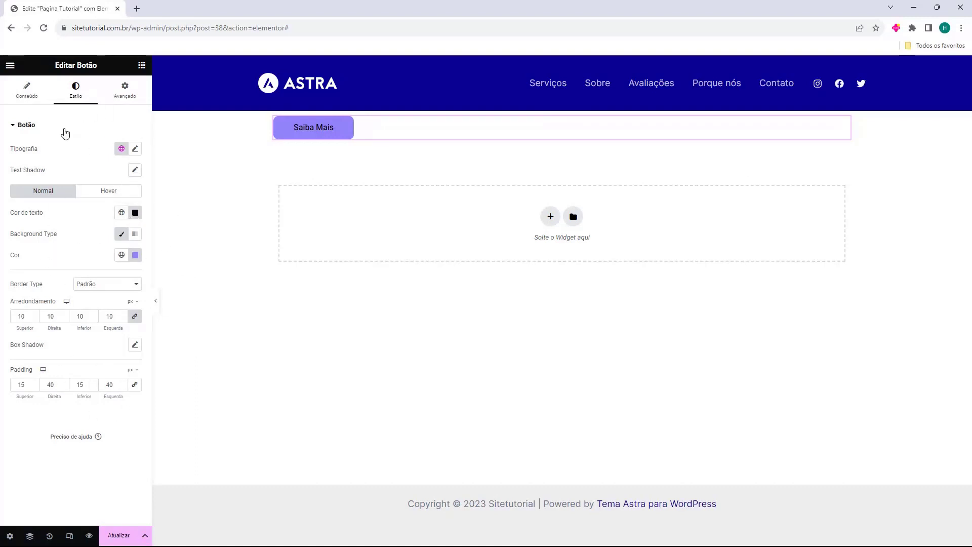
Duplicate the Saiba Mais button twice, and undo both duplications
click(37, 98)
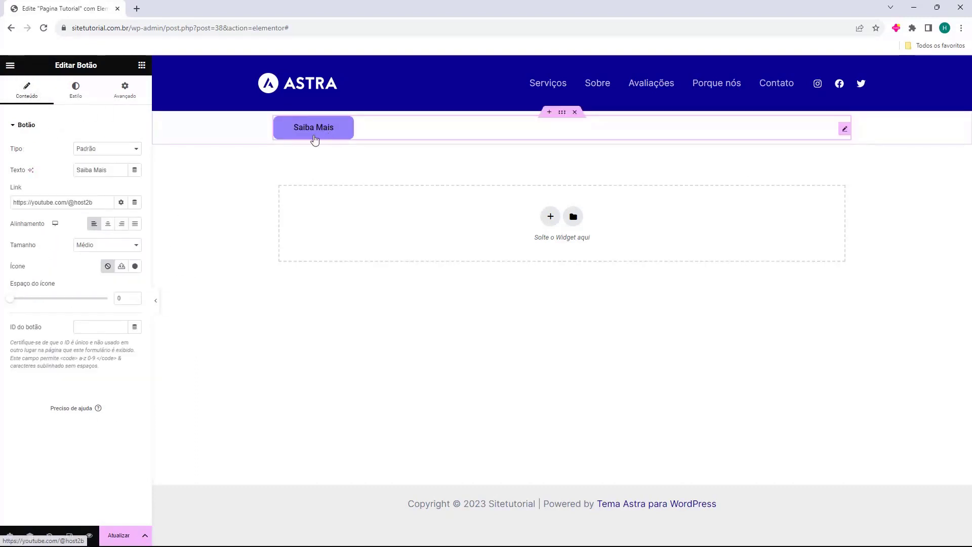
right_click(844, 134)
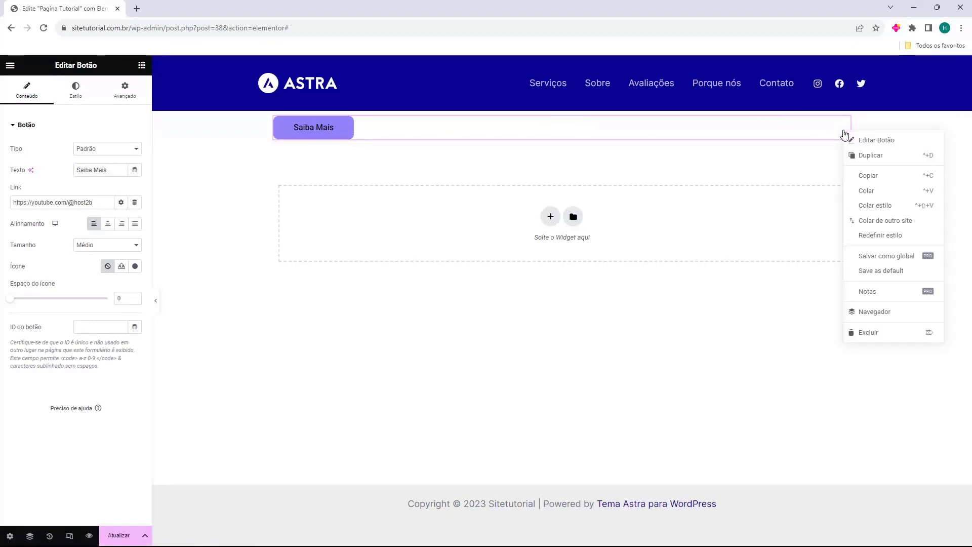
click(599, 122)
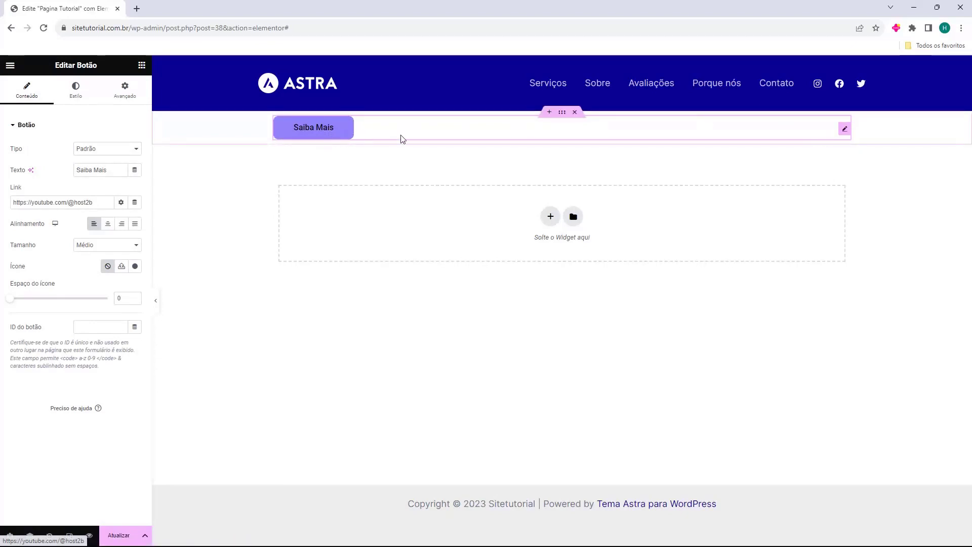
right_click(845, 133)
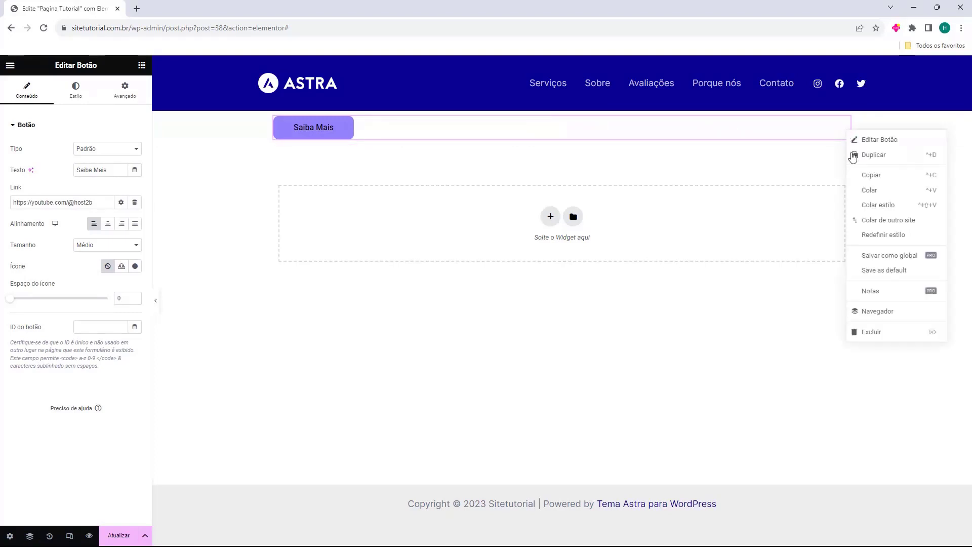
click(858, 158)
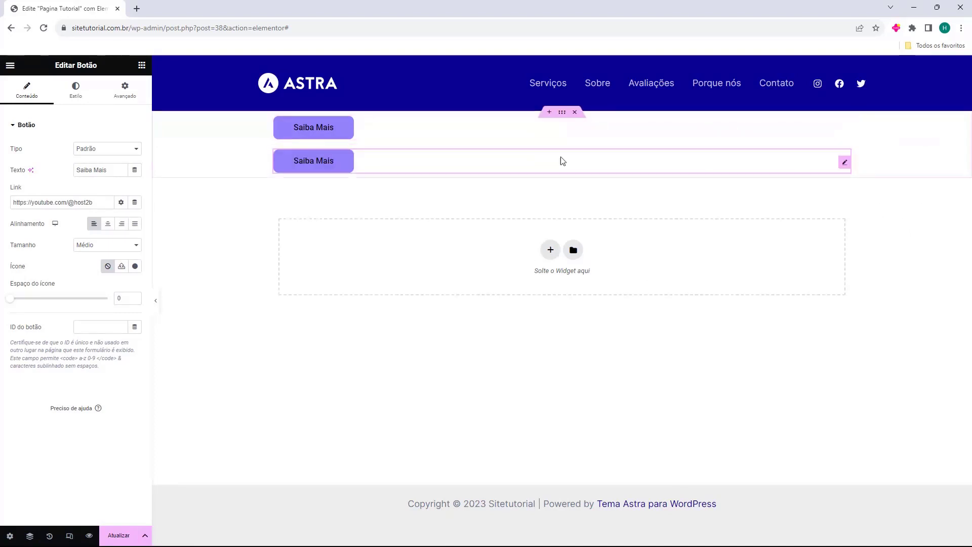
right_click(844, 162)
click(858, 186)
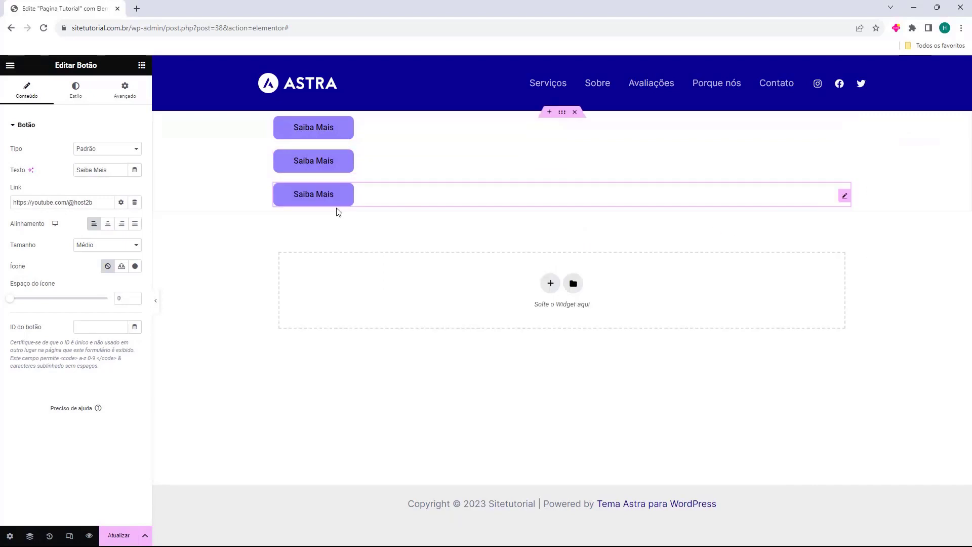
key(ctrl+z)
key(ctrl+z)
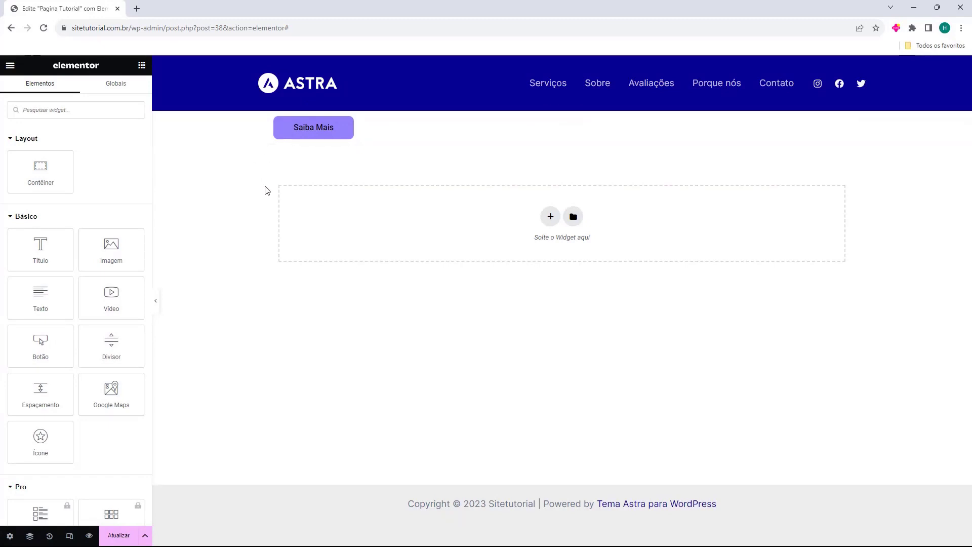
Update the page to save the styled button
click(115, 540)
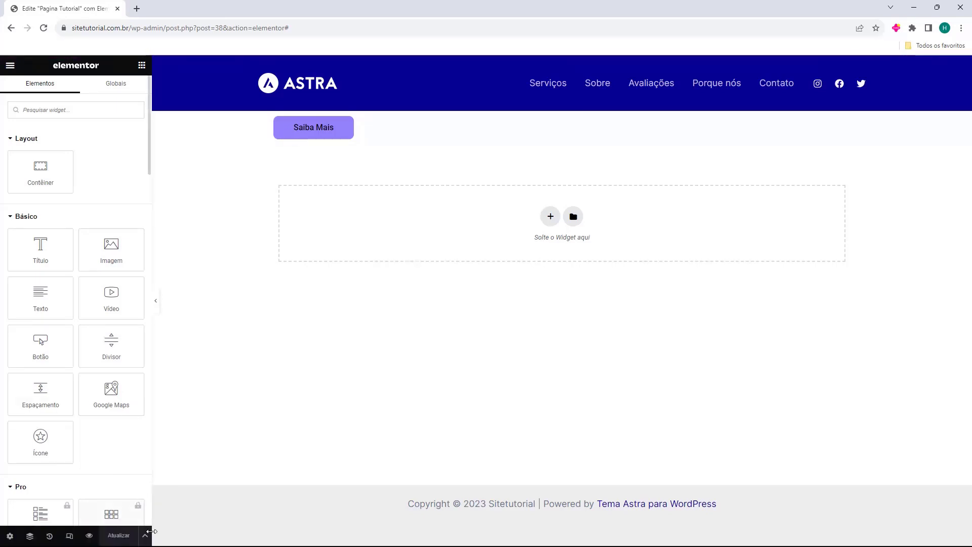